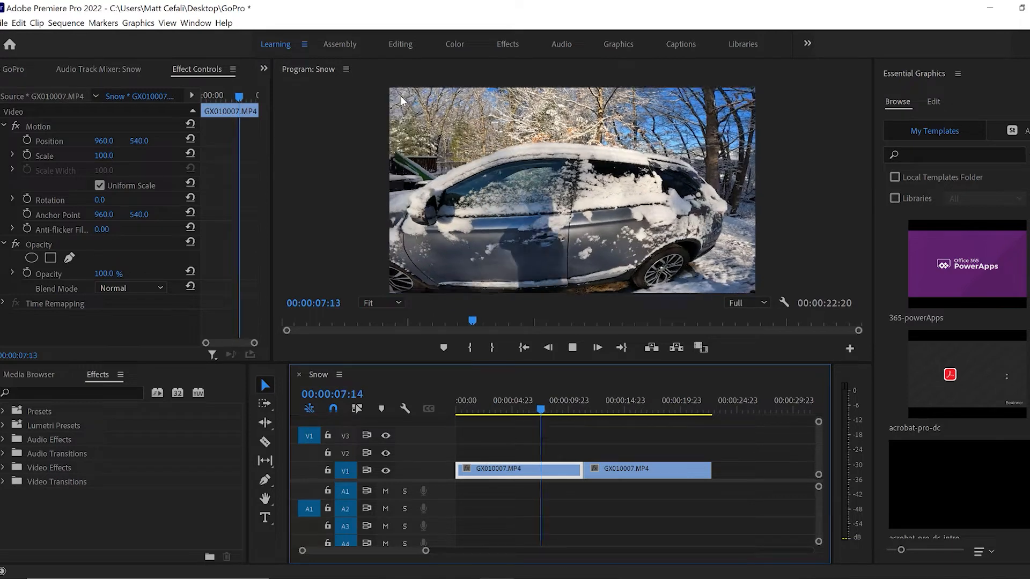
# Review the curved edges in the first clip's playback and return the playhead to the sequence start.
pyautogui.press('space')
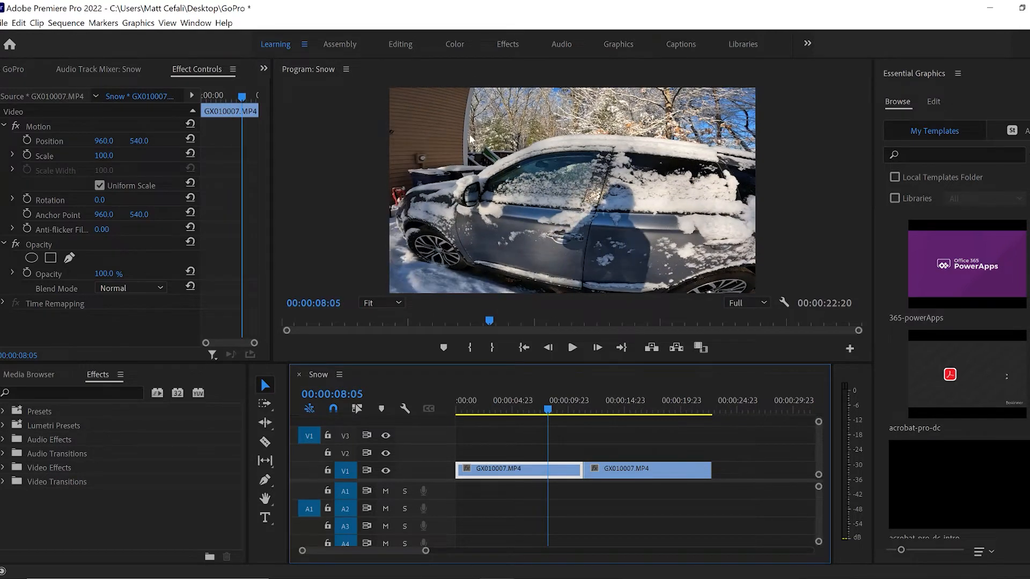
pyautogui.press('space')
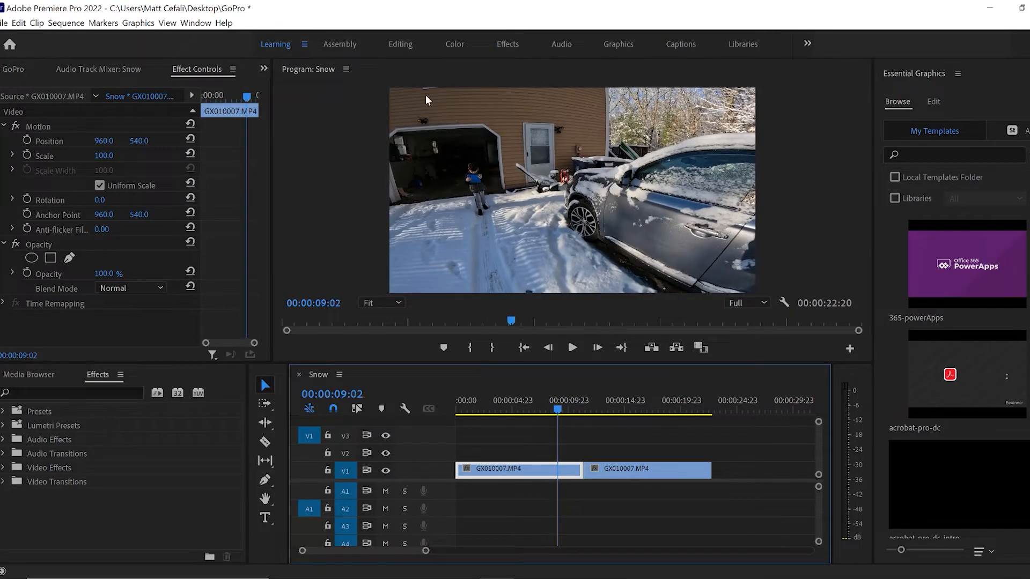
pyautogui.moveTo(461, 411); pyautogui.dragTo(455, 411)
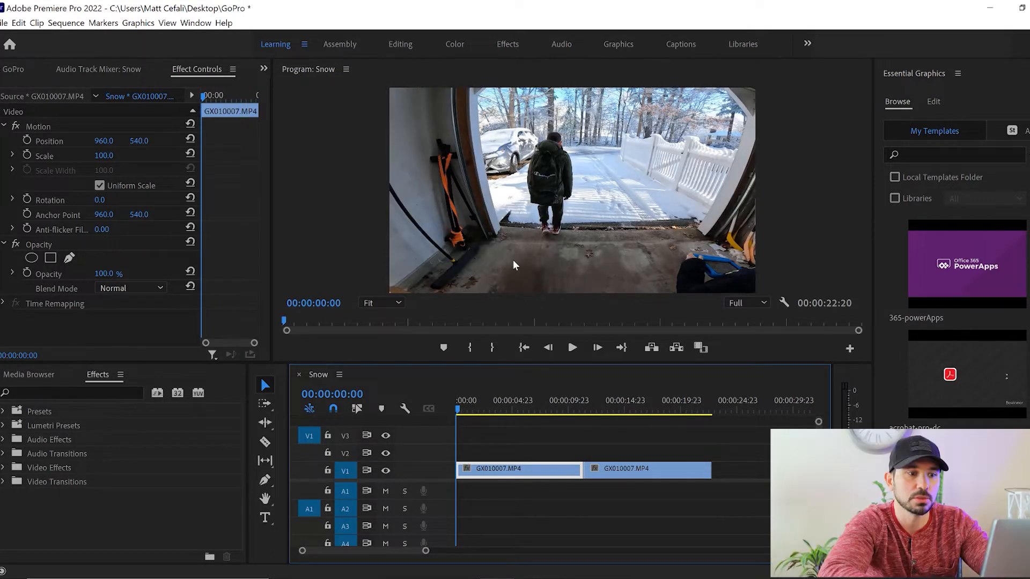
pyautogui.moveTo(468, 405); pyautogui.dragTo(455, 406)
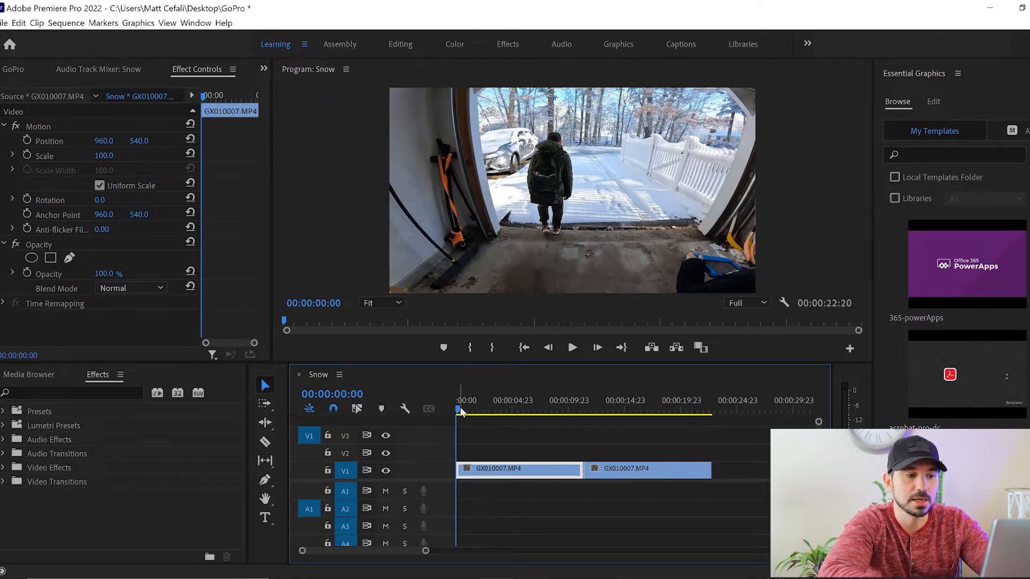
# Search the effects for "lens" and collapse the Inspire 1 and Phantom preset folders under DJI.
pyautogui.click(92, 392)
pyautogui.write('lens')
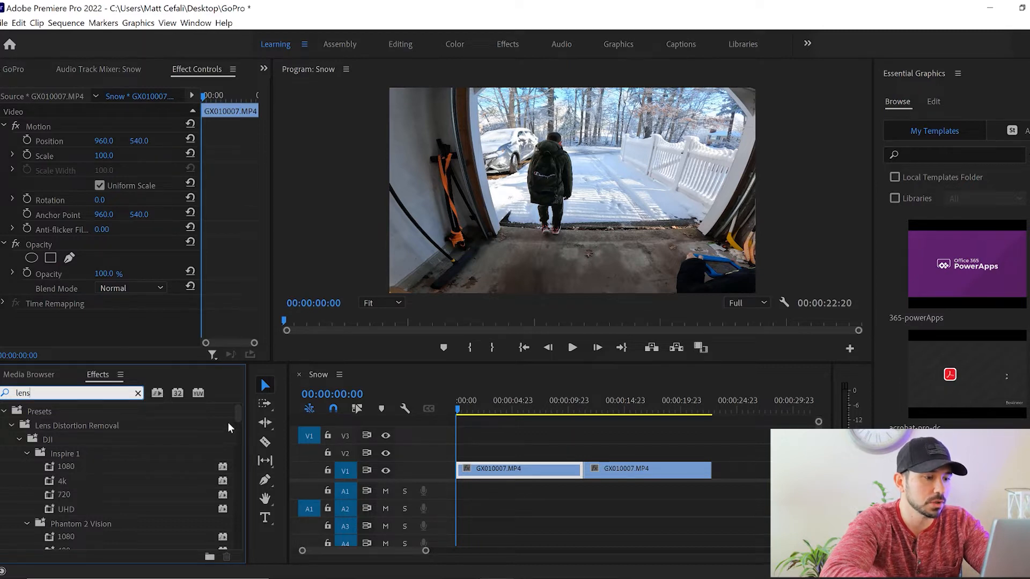
pyautogui.click(240, 414)
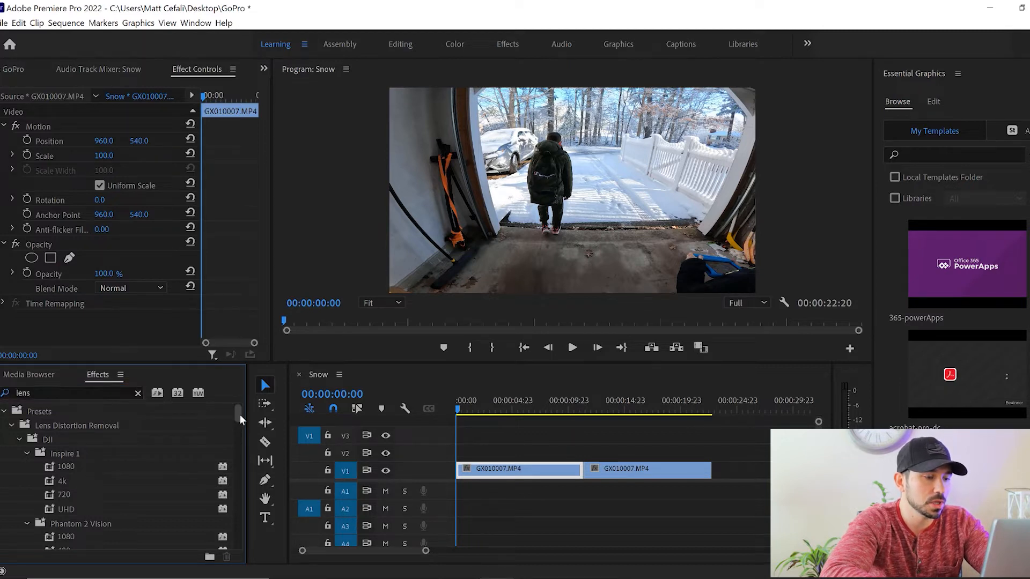
pyautogui.click(26, 453)
pyautogui.click(27, 468)
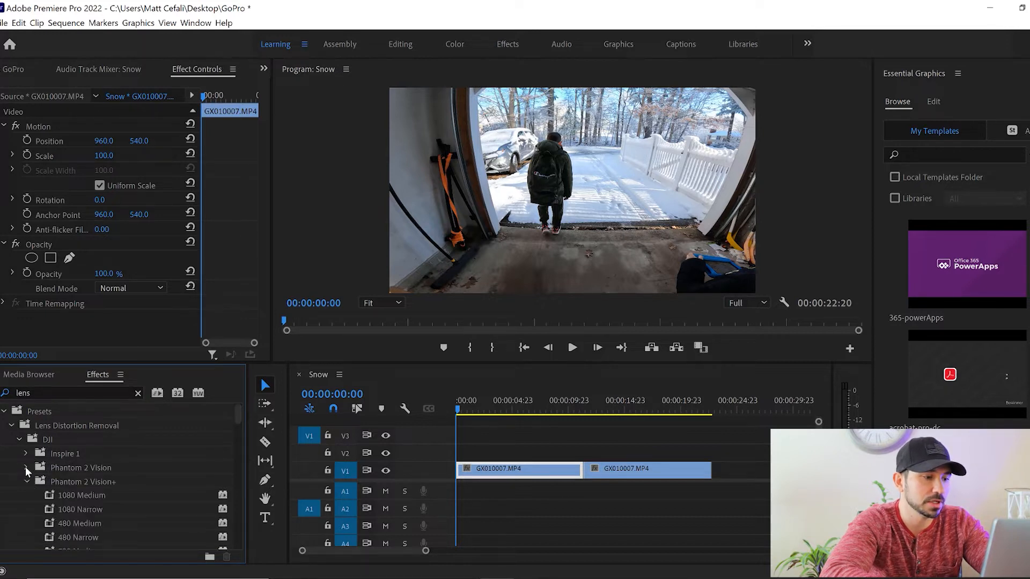
pyautogui.click(25, 482)
pyautogui.click(25, 496)
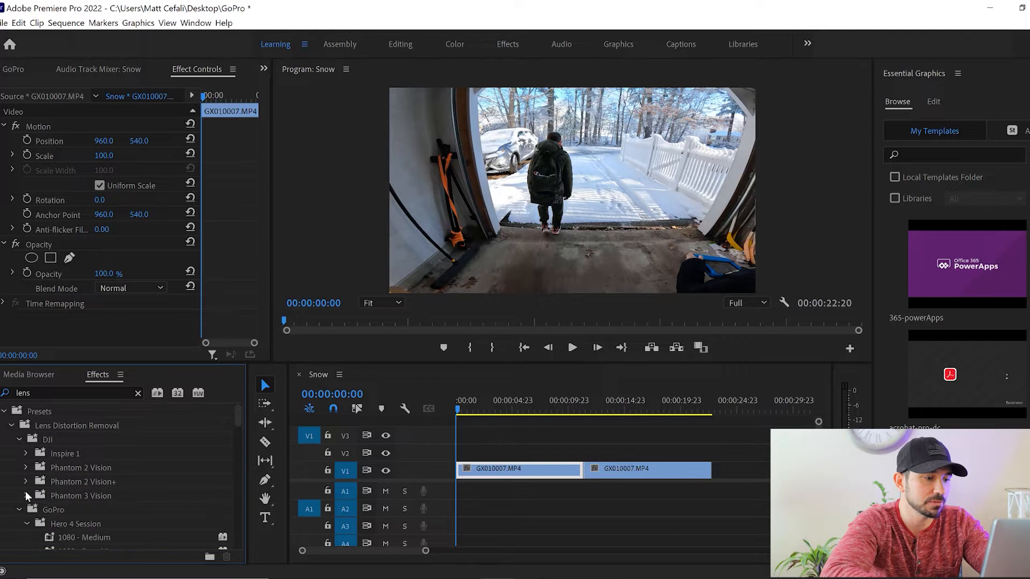
# Apply the GoPro Hero3+ Black "1080 - Wide" lens distortion removal preset to the first clip on V1.
pyautogui.moveTo(236, 414); pyautogui.dragTo(236, 438)
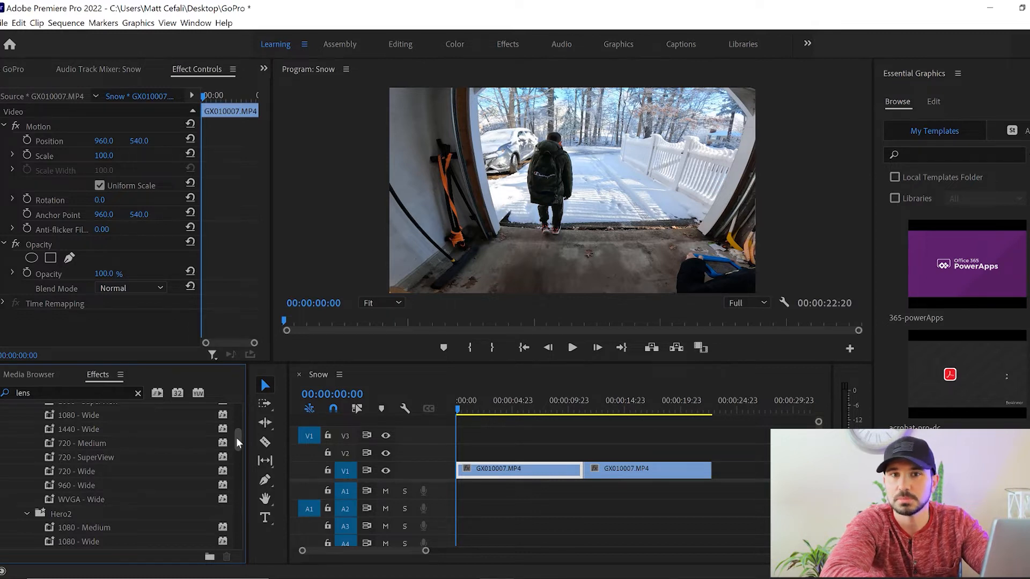
pyautogui.moveTo(236, 436); pyautogui.dragTo(236, 432)
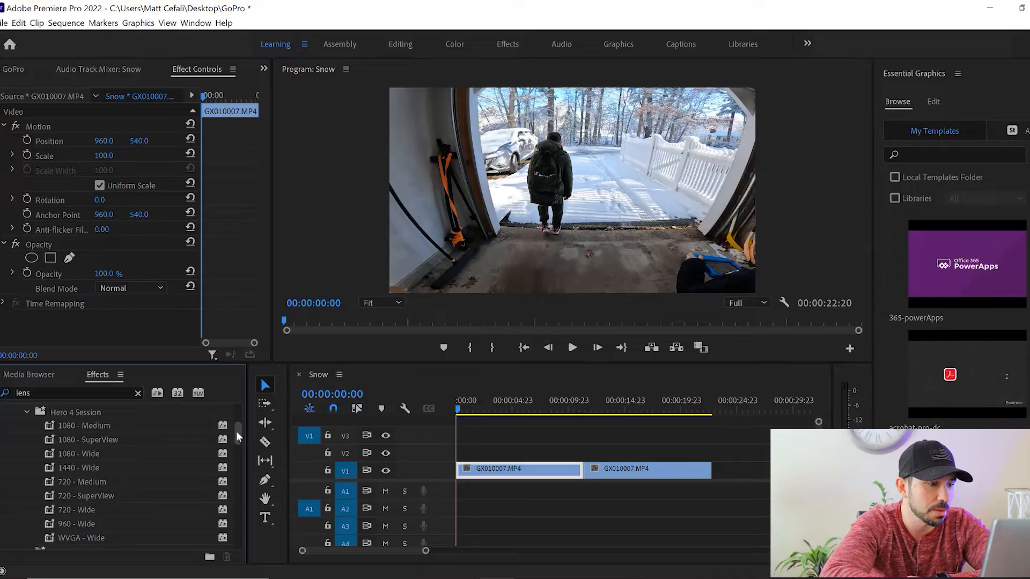
pyautogui.moveTo(236, 431); pyautogui.dragTo(227, 478)
pyautogui.scroll(-5, 228, 478)
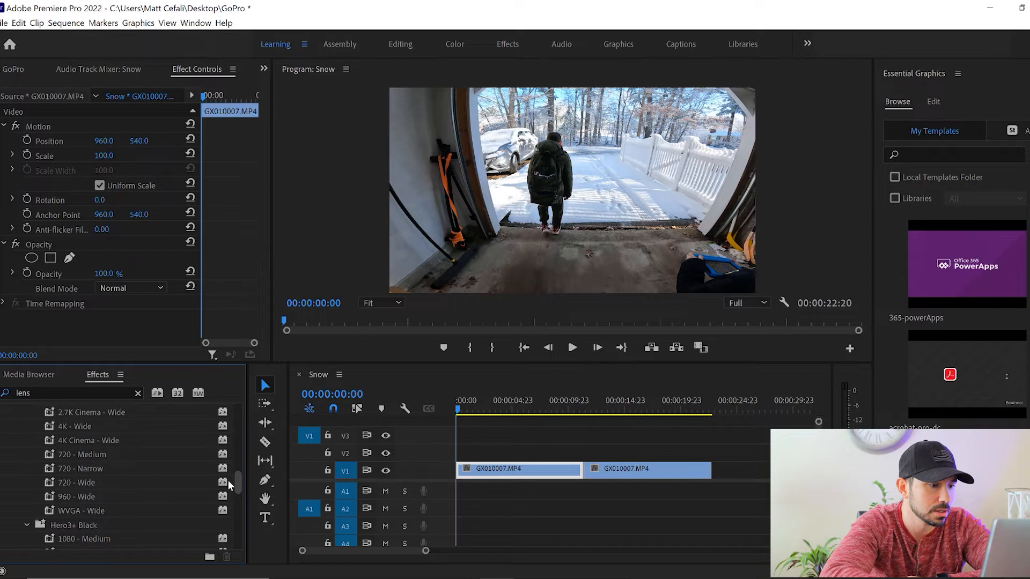
pyautogui.scroll(-4, 227, 485)
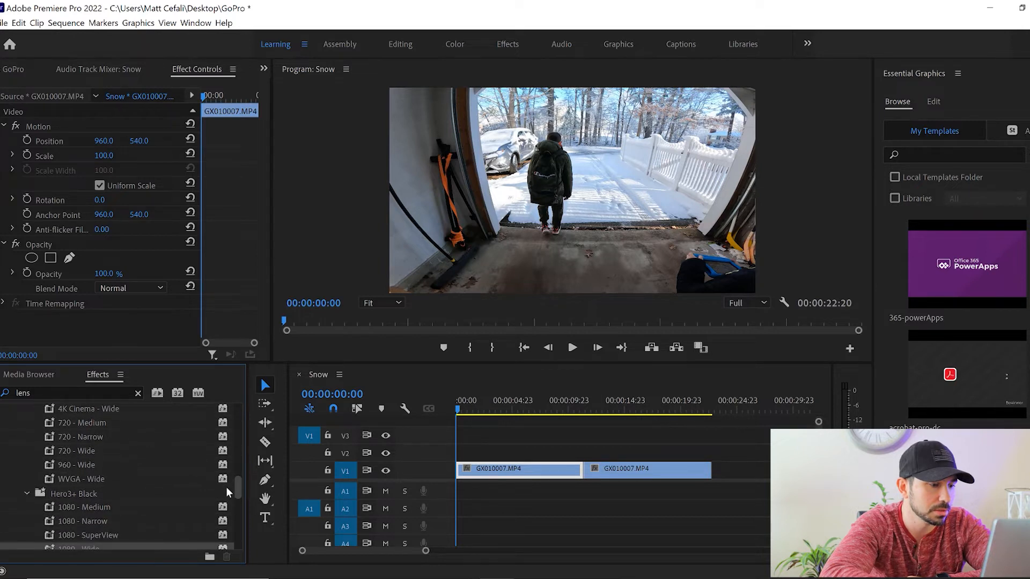
pyautogui.scroll(-2, 227, 497)
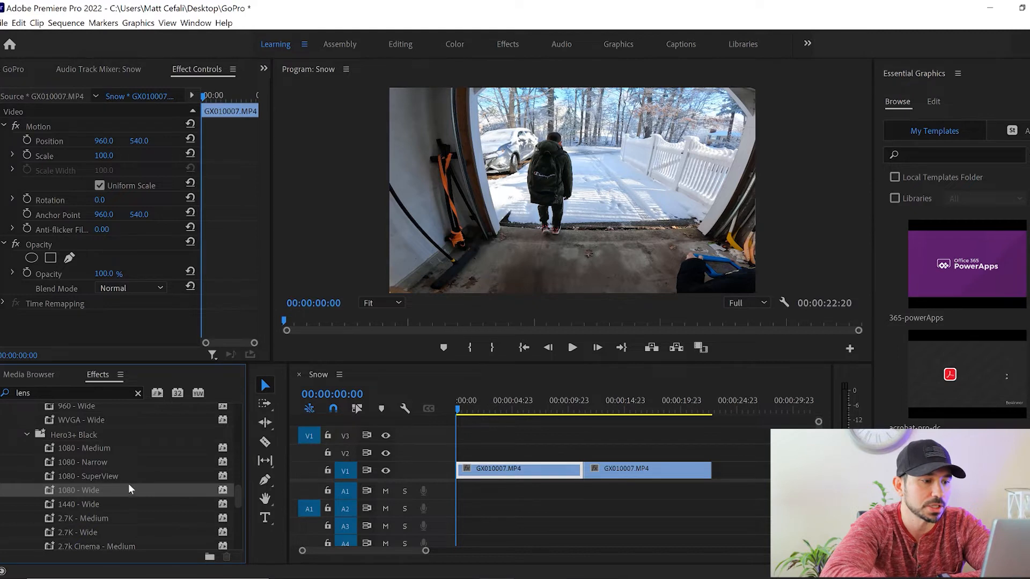
pyautogui.moveTo(66, 489); pyautogui.dragTo(474, 472)
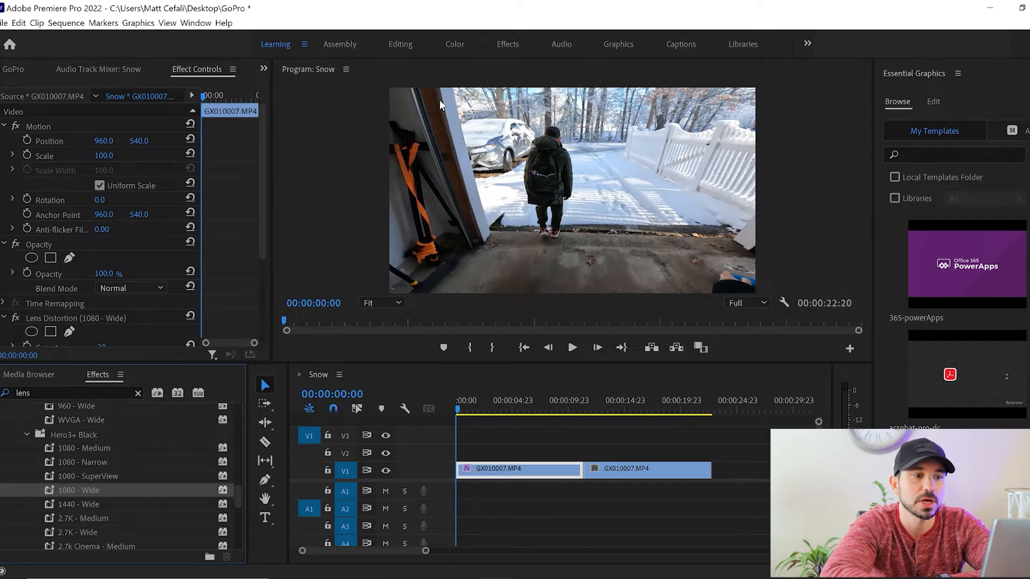
# Play the corrected first clip from the sequence start to check the straightened edges.
pyautogui.moveTo(481, 408); pyautogui.dragTo(443, 407)
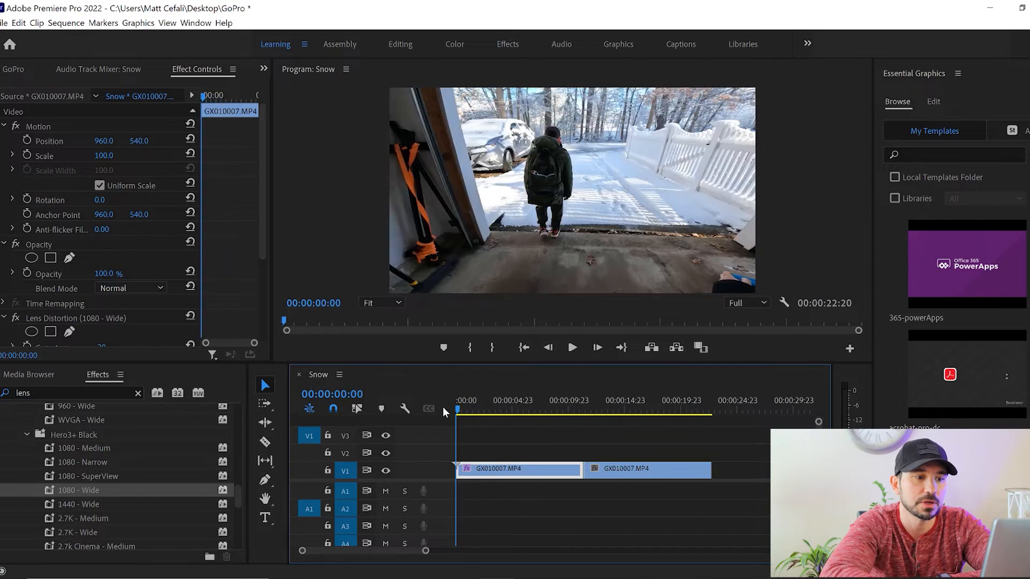
pyautogui.click(584, 409)
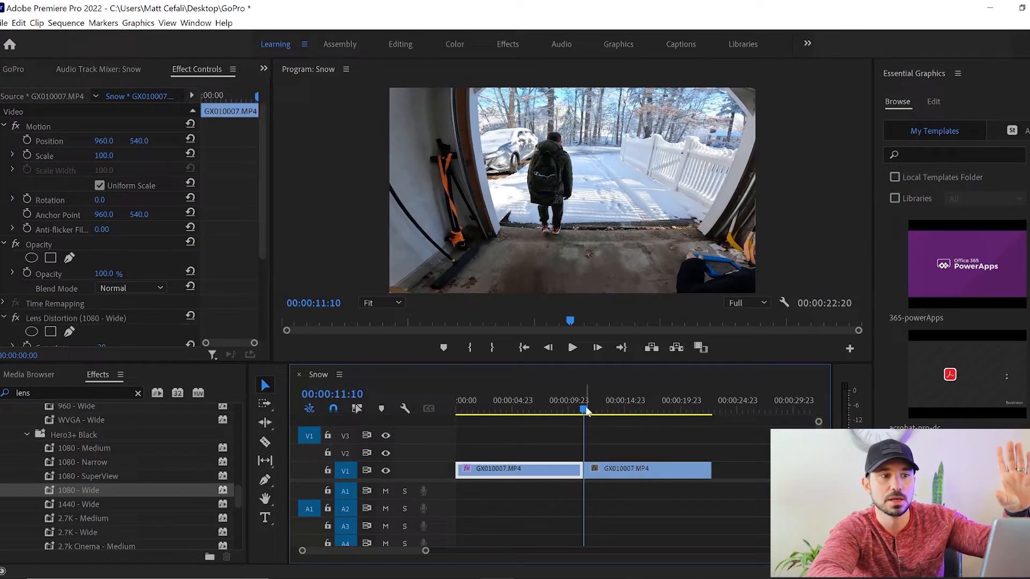
pyautogui.press('Home')
pyautogui.press('space')
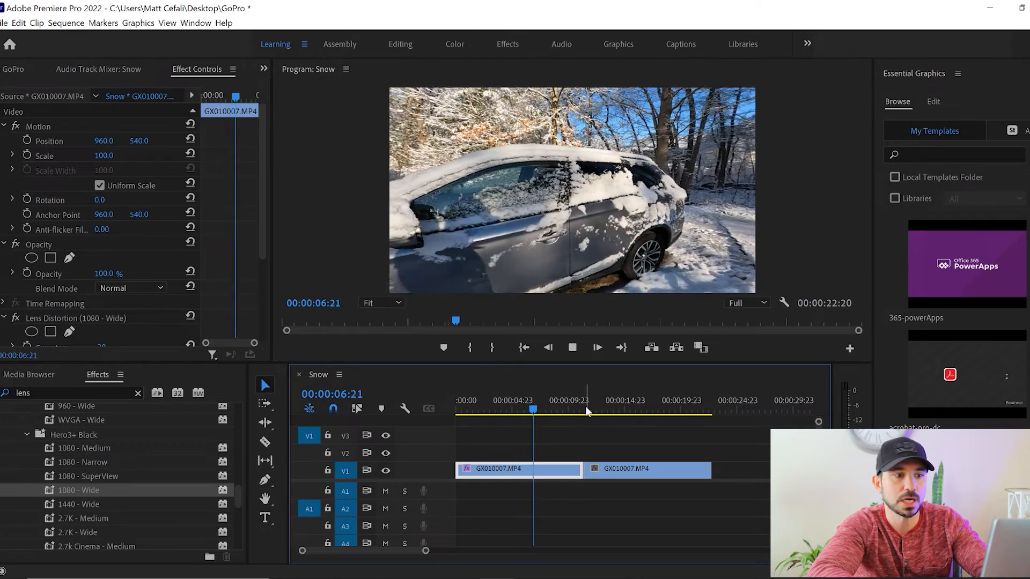
pyautogui.press('space')
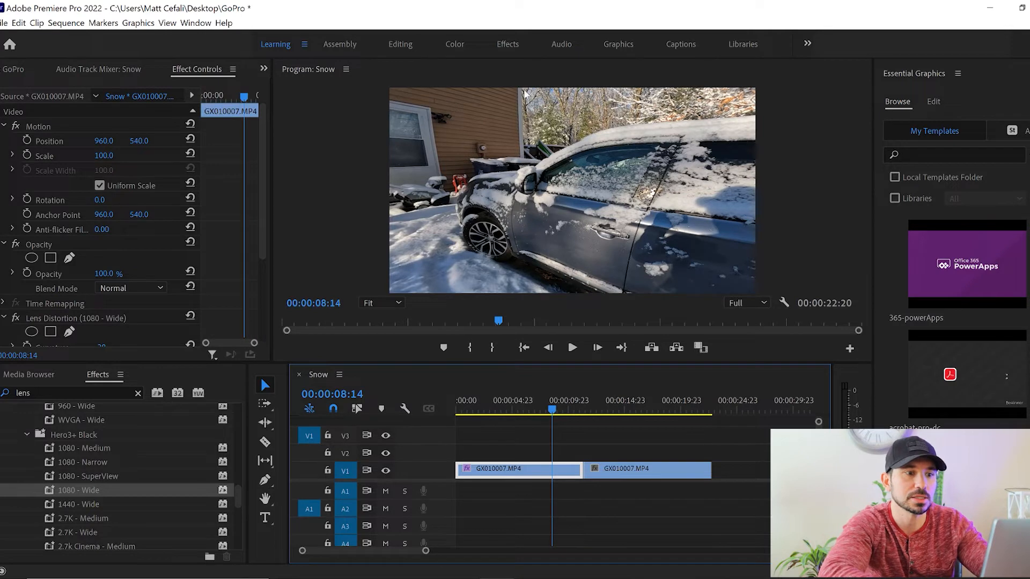
# Compare the uncorrected second clip with the corrected first clip at similar moments, including playback near the start.
pyautogui.click(674, 411)
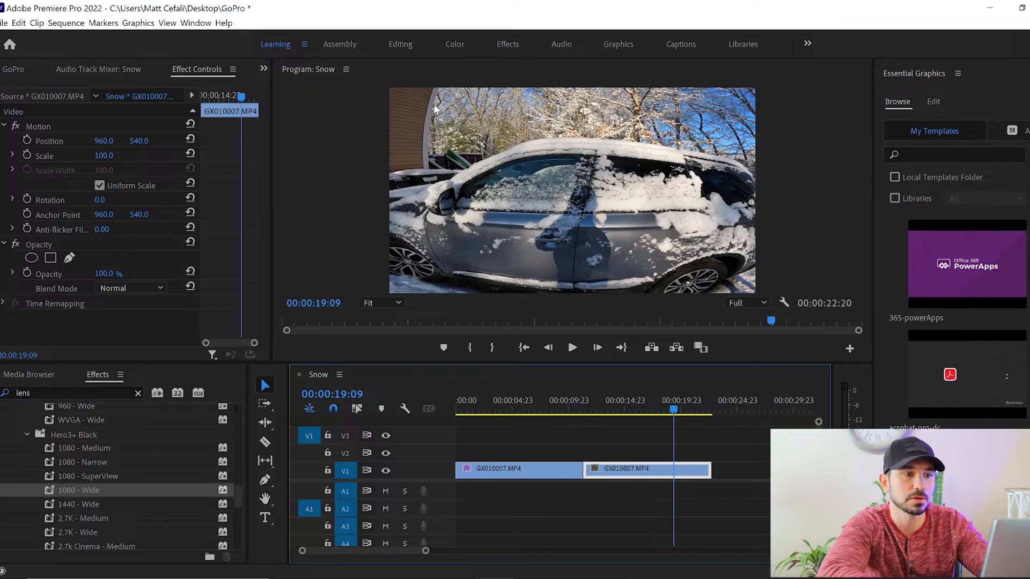
pyautogui.click(650, 410)
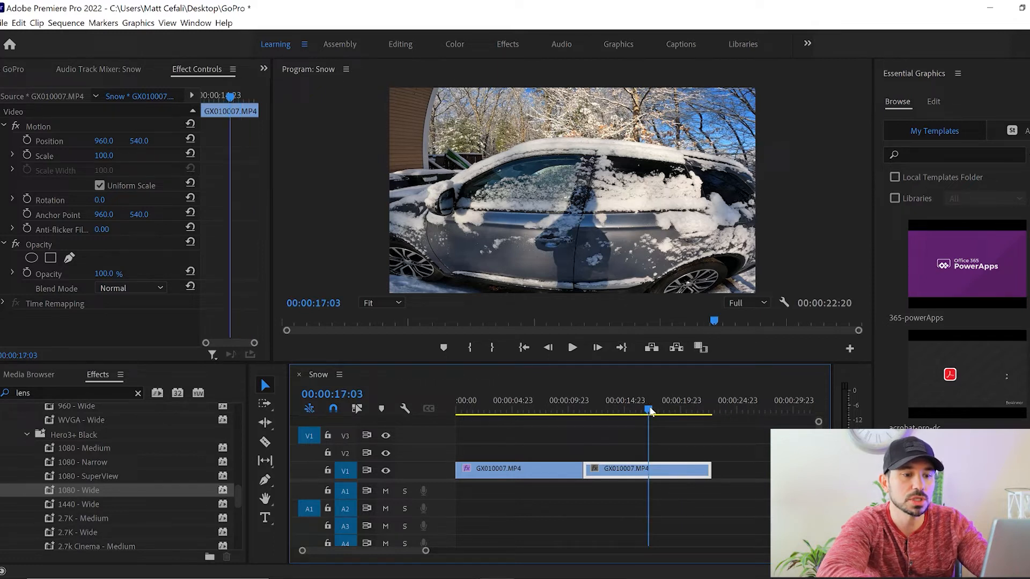
pyautogui.click(519, 410)
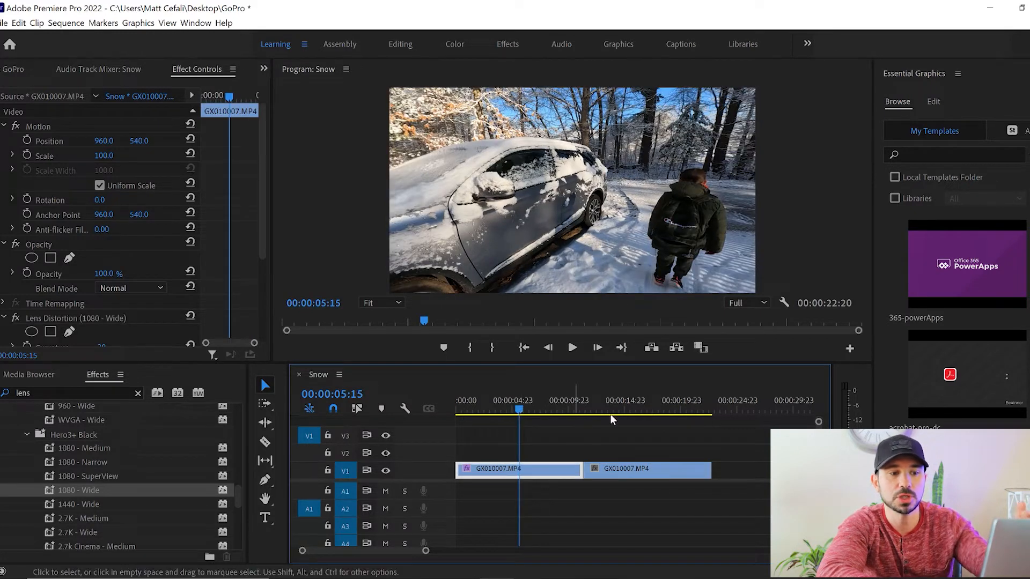
pyautogui.click(644, 411)
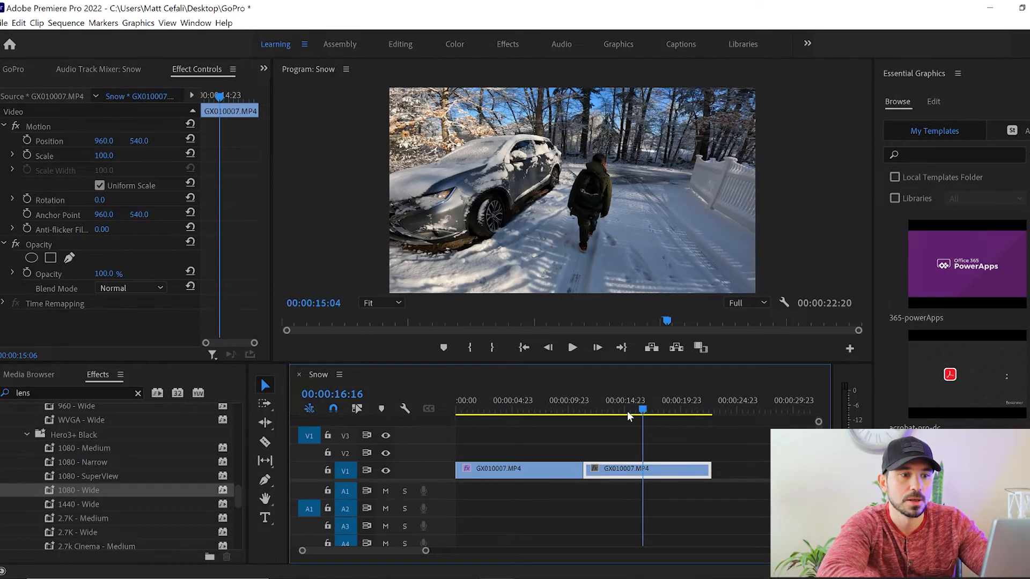
pyautogui.moveTo(628, 412); pyautogui.dragTo(674, 415)
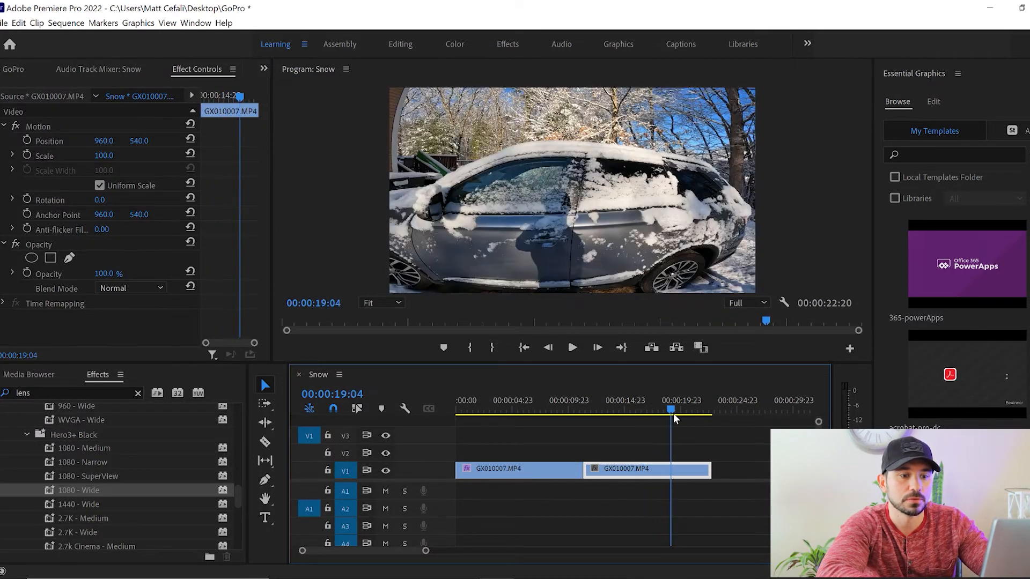
pyautogui.moveTo(501, 408); pyautogui.dragTo(469, 410)
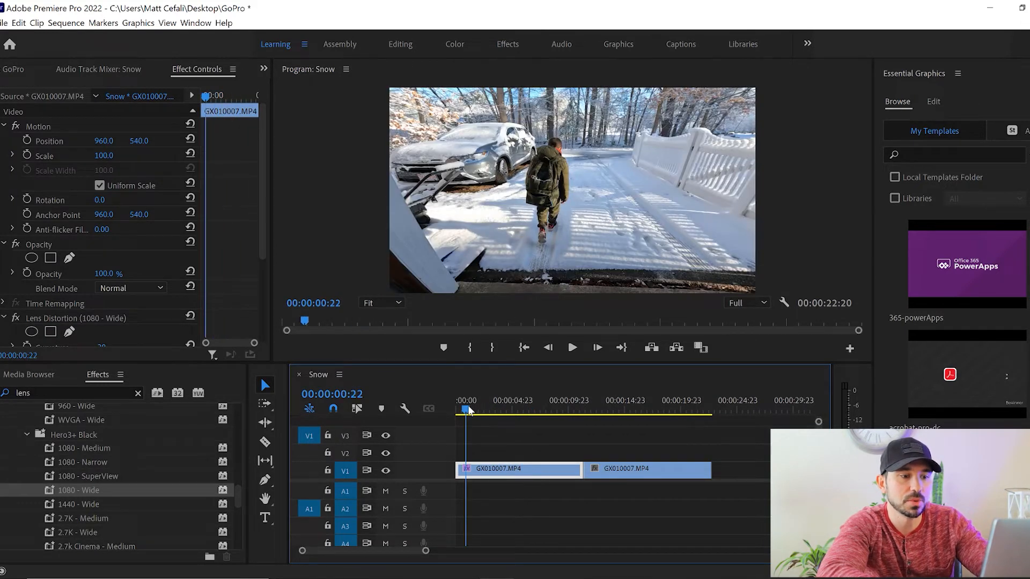
pyautogui.press('space')
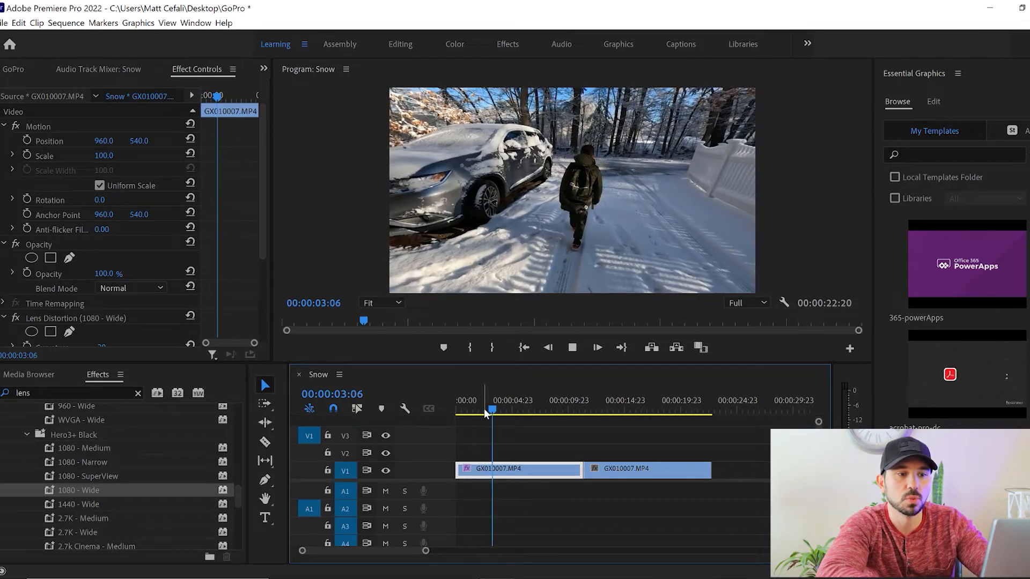
pyautogui.press('space')
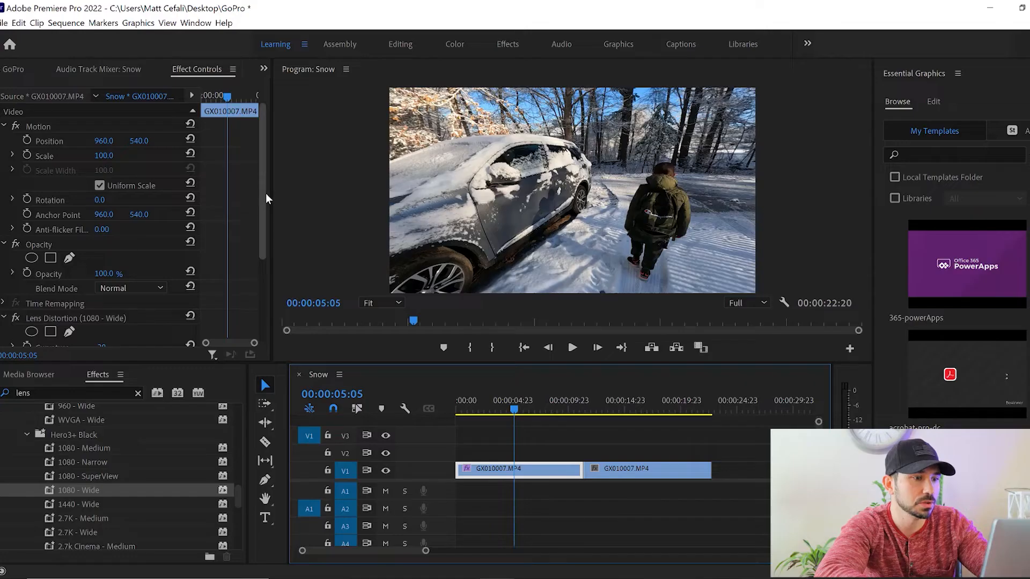
# Delete the Lens Distortion (1080 - Wide) effect from the first clip and return the playhead to the start.
pyautogui.moveTo(266, 194); pyautogui.dragTo(256, 251)
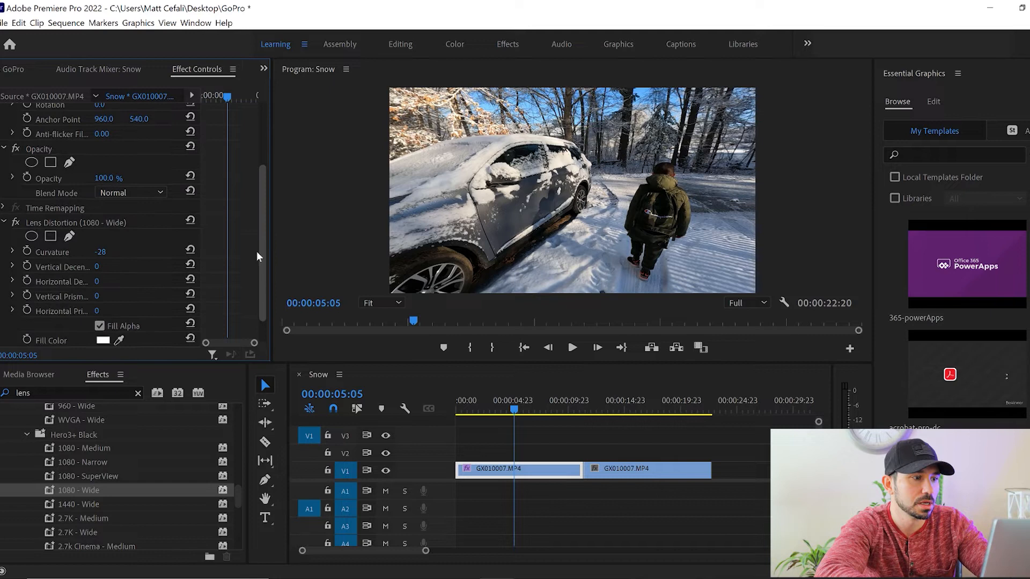
pyautogui.click(56, 217)
pyautogui.press('Delete')
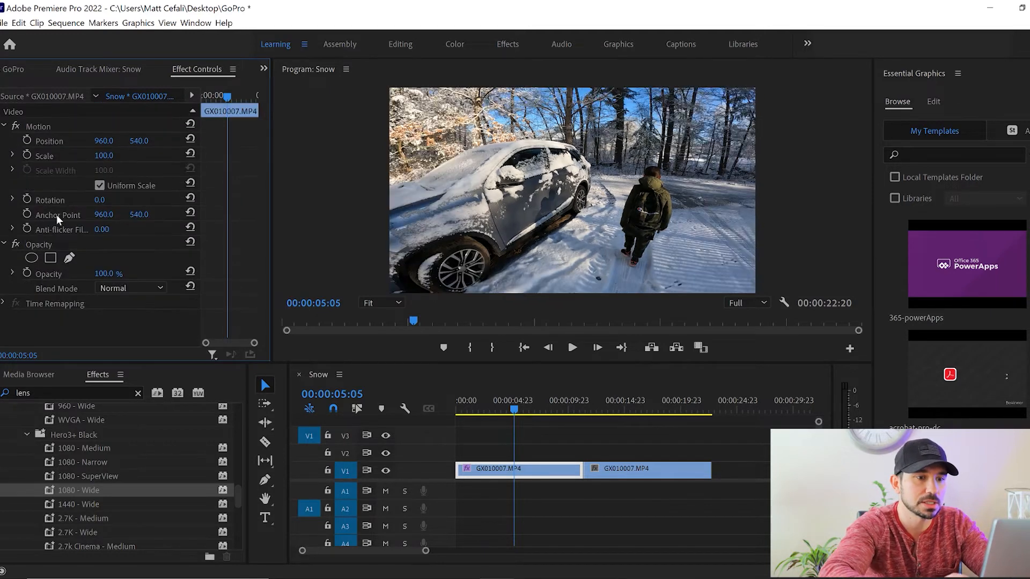
pyautogui.moveTo(470, 394); pyautogui.dragTo(456, 395)
# Collapse the DJI and GoPro preset folders under Lens Distortion Removal.
pyautogui.click(240, 494)
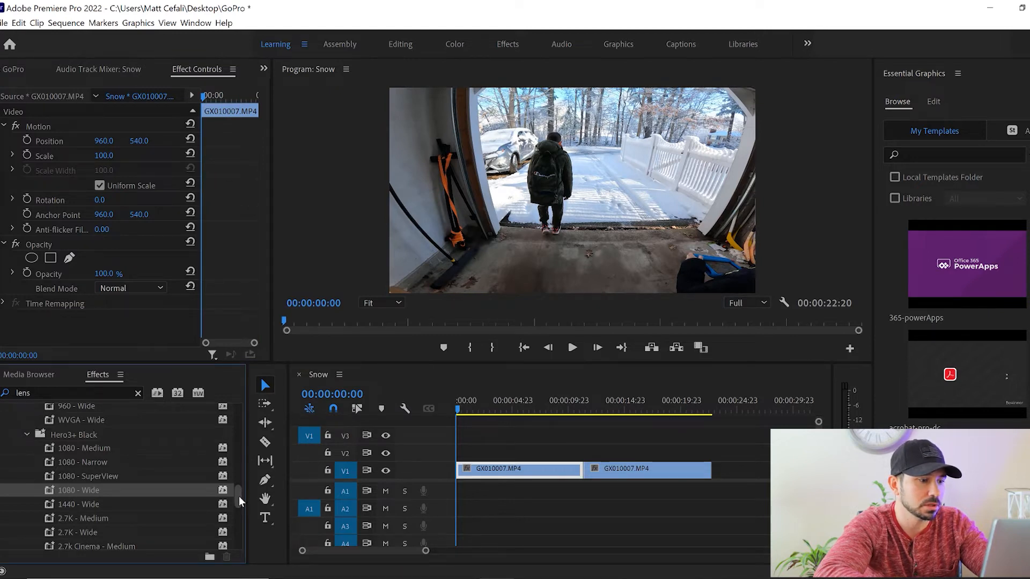
pyautogui.scroll(-3, 239, 496)
pyautogui.moveTo(237, 500); pyautogui.dragTo(240, 410)
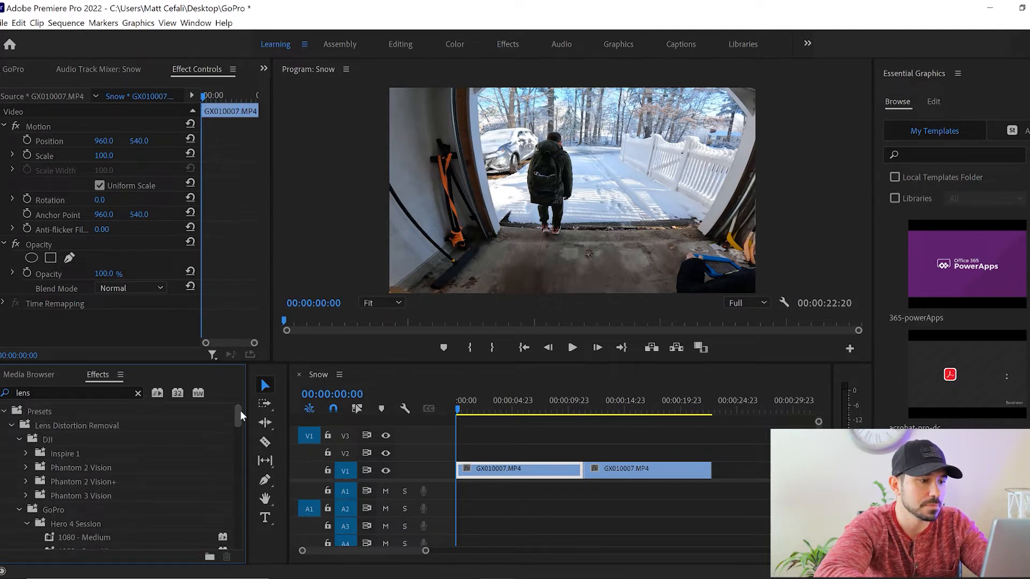
pyautogui.click(18, 440)
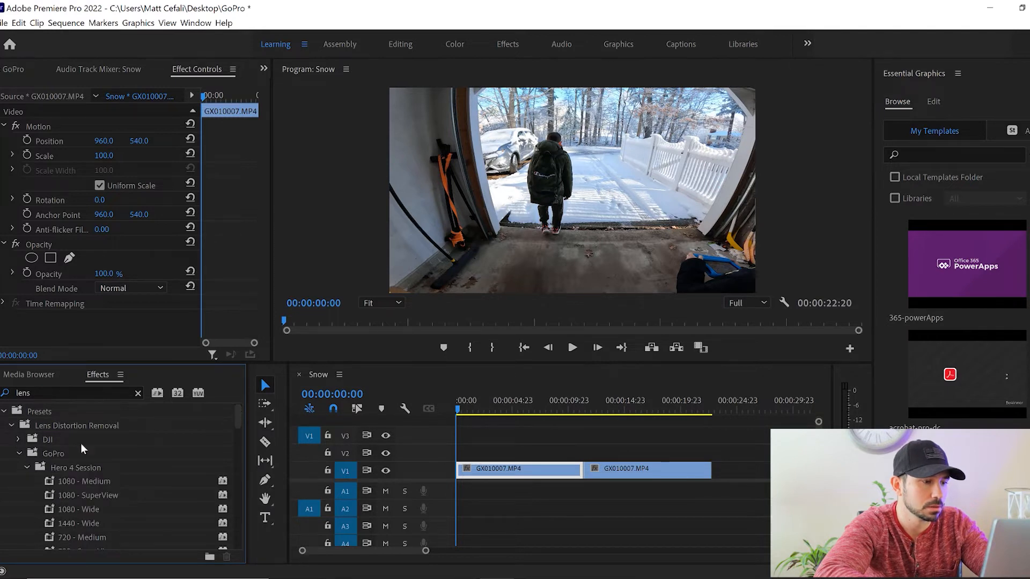
pyautogui.click(17, 454)
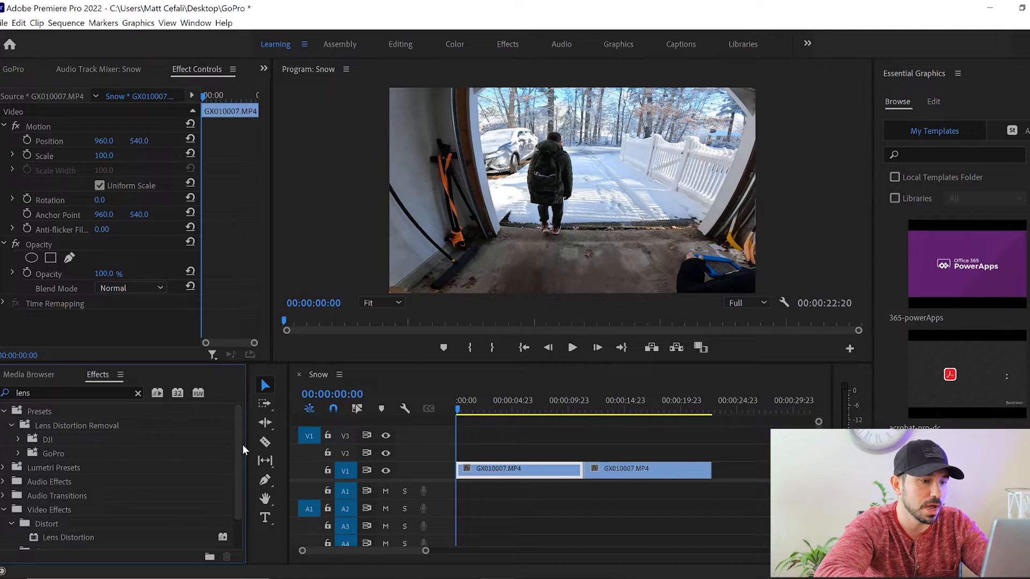
# Apply the Lens Distortion video effect from Distort to the first clip on V1 and bring its parameters into view.
pyautogui.click(50, 541)
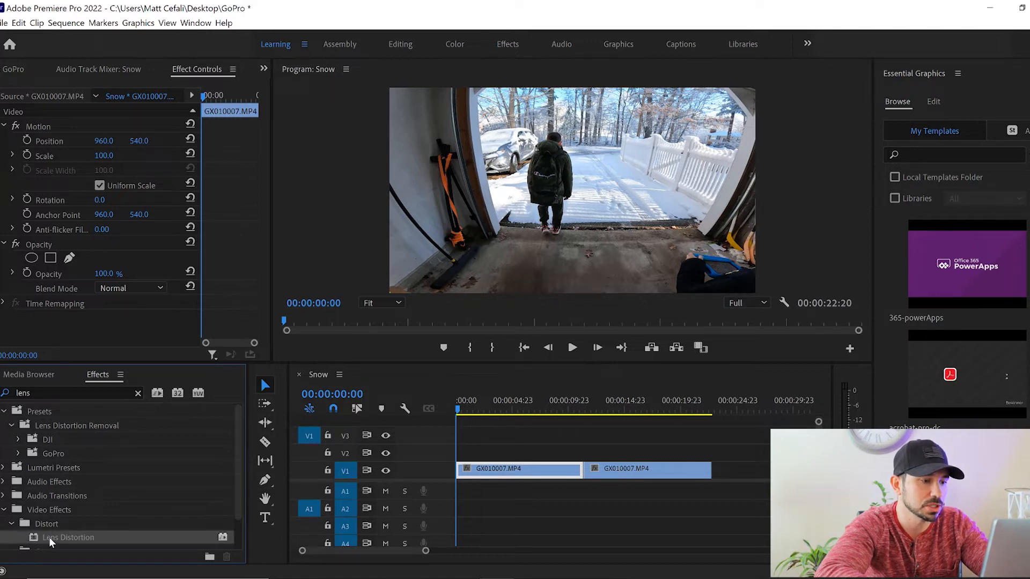
pyautogui.moveTo(49, 536); pyautogui.dragTo(491, 472)
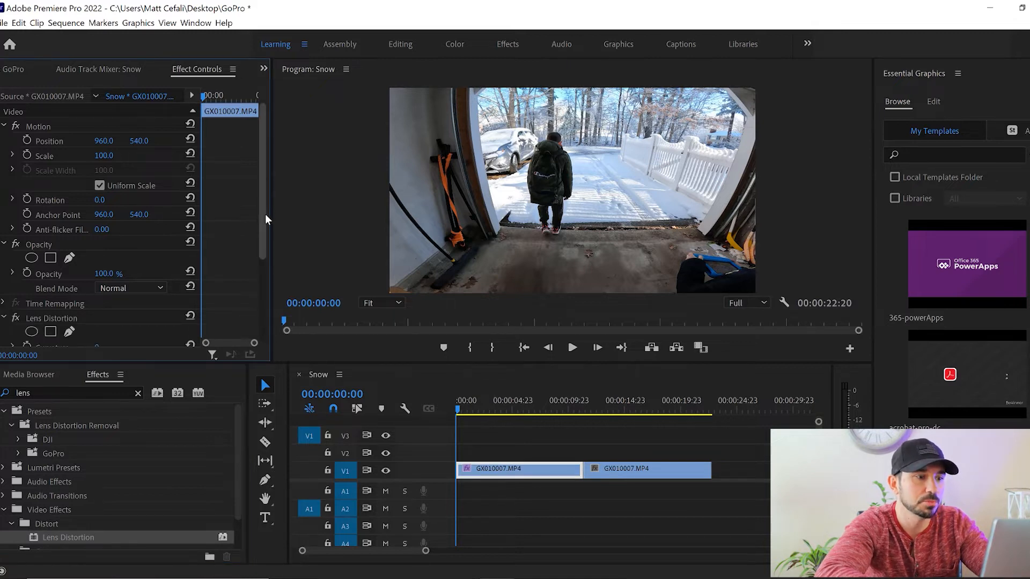
pyautogui.moveTo(265, 223); pyautogui.dragTo(257, 282)
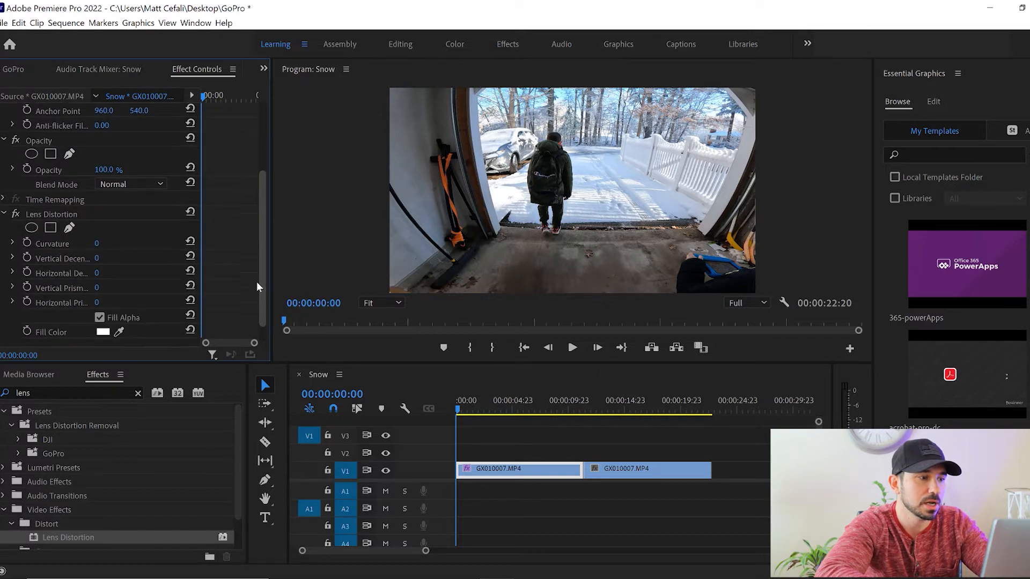
# Try Curvature values of 12 and -18 in the first clip's Lens Distortion effect, previewing the car shot at 00:00:08:00.
pyautogui.click(13, 243)
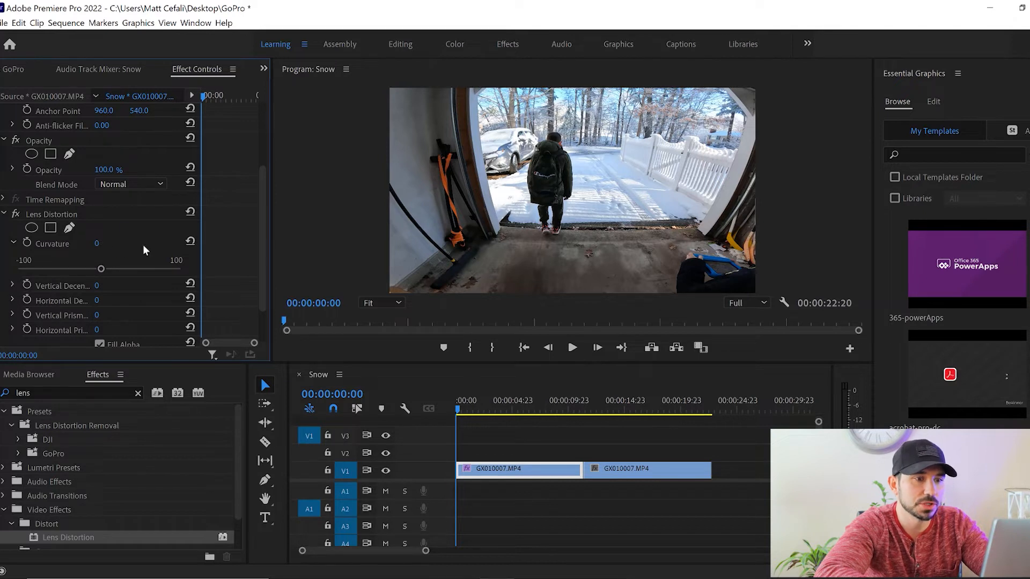
pyautogui.click(534, 409)
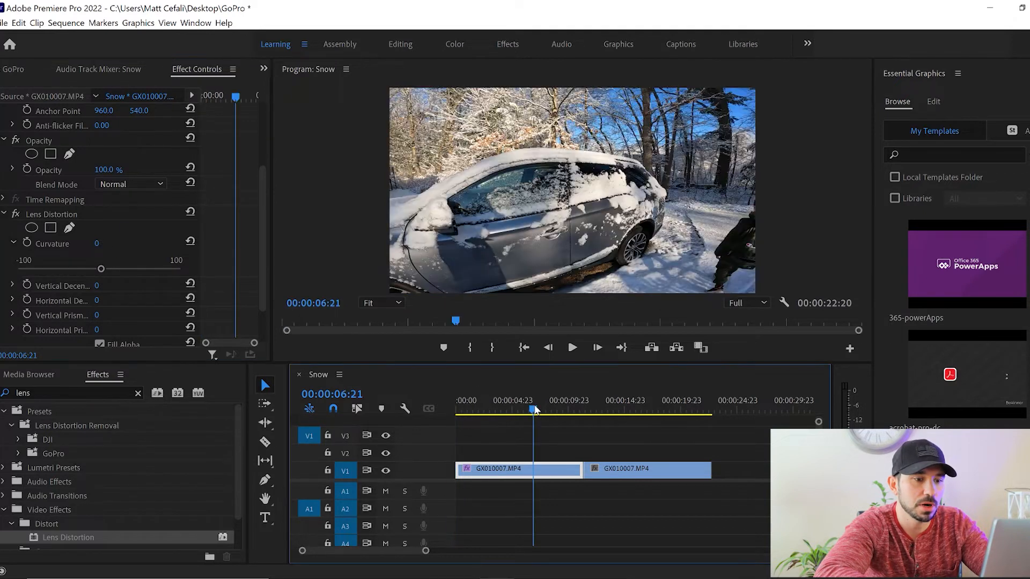
pyautogui.moveTo(538, 411); pyautogui.dragTo(547, 412)
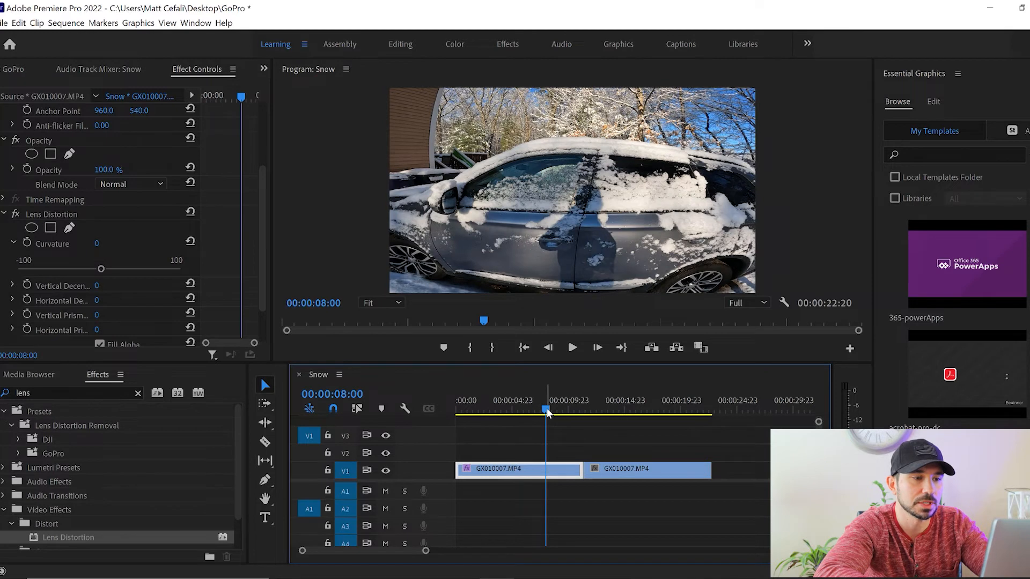
pyautogui.moveTo(104, 268); pyautogui.dragTo(117, 269)
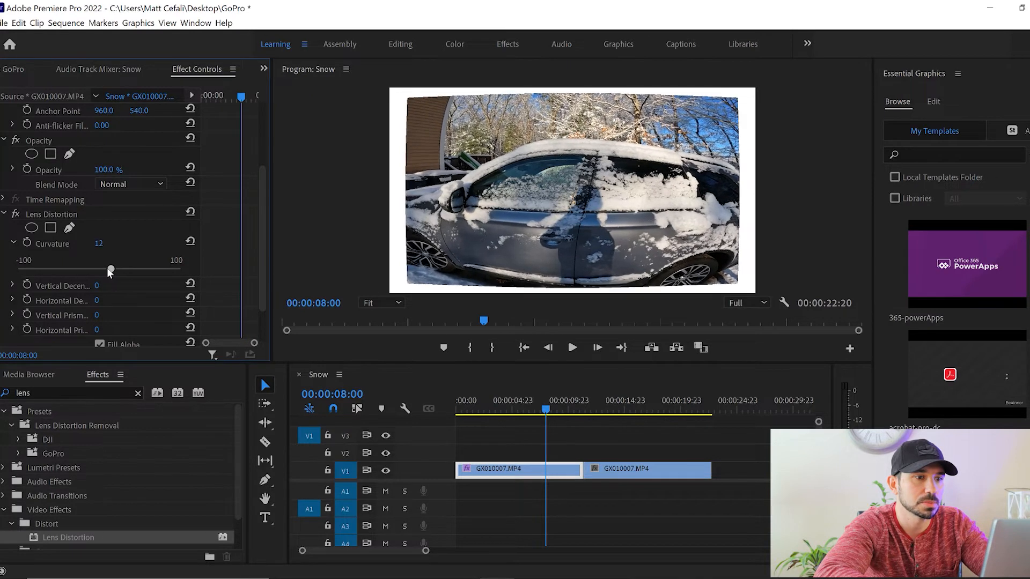
pyautogui.moveTo(101, 268)
pyautogui.mouseDown()
pyautogui.moveTo(86, 267)
pyautogui.moveTo(150, 269)
pyautogui.moveTo(84, 272)
pyautogui.mouseUp()
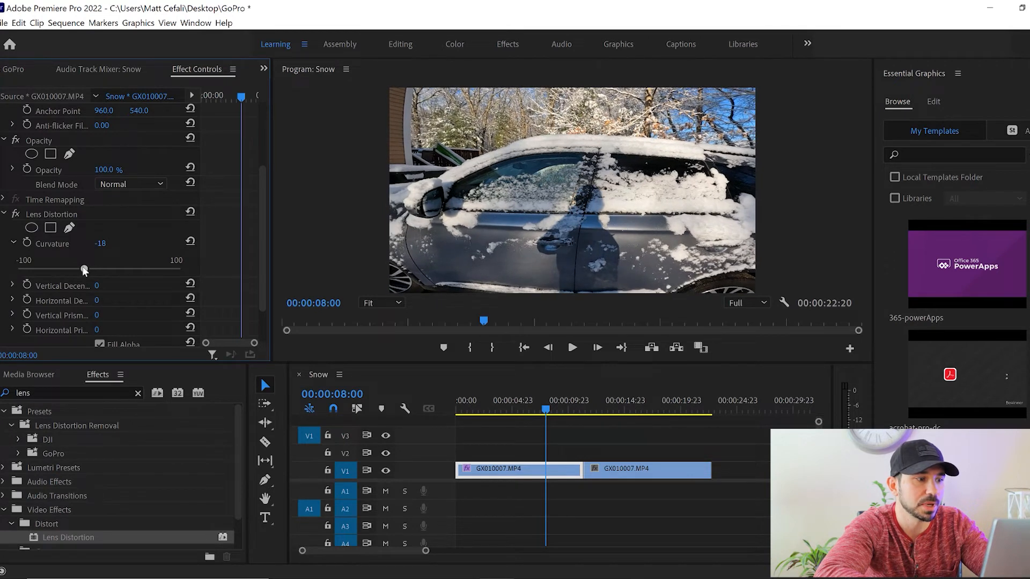
# Try out Vertical Decentering in the Lens Distortion effect and return Curvature to 0.
pyautogui.click(12, 286)
pyautogui.moveTo(100, 311)
pyautogui.mouseDown()
pyautogui.moveTo(124, 311)
pyautogui.moveTo(99, 312)
pyautogui.mouseUp()
pyautogui.moveTo(88, 267); pyautogui.dragTo(98, 268)
pyautogui.moveTo(99, 310); pyautogui.dragTo(97, 315)
# Expand Horizontal Decentering in the Lens Distortion effect and test its slider, leaving the value at 0.
pyautogui.click(13, 327)
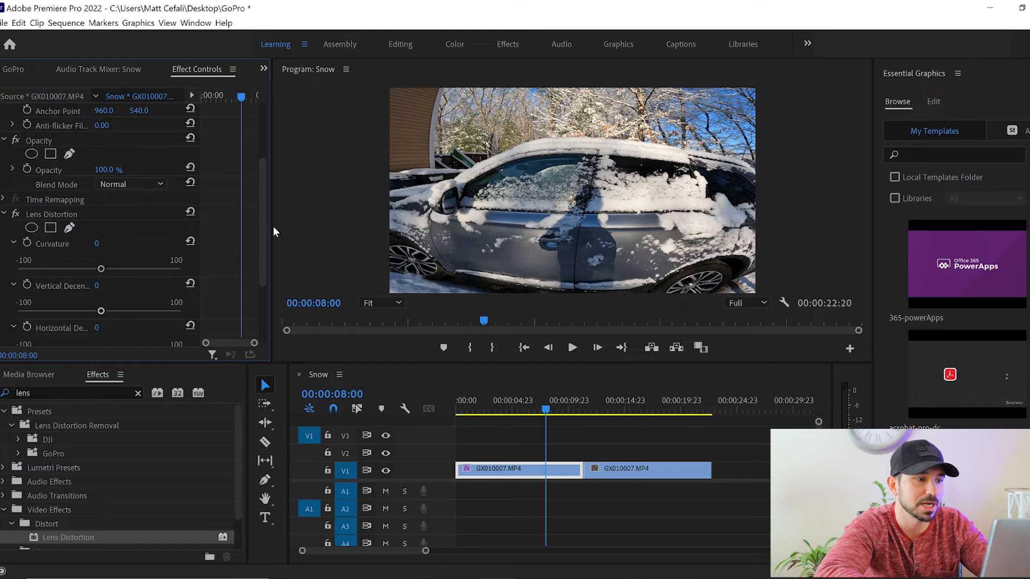
pyautogui.moveTo(263, 227); pyautogui.dragTo(266, 265)
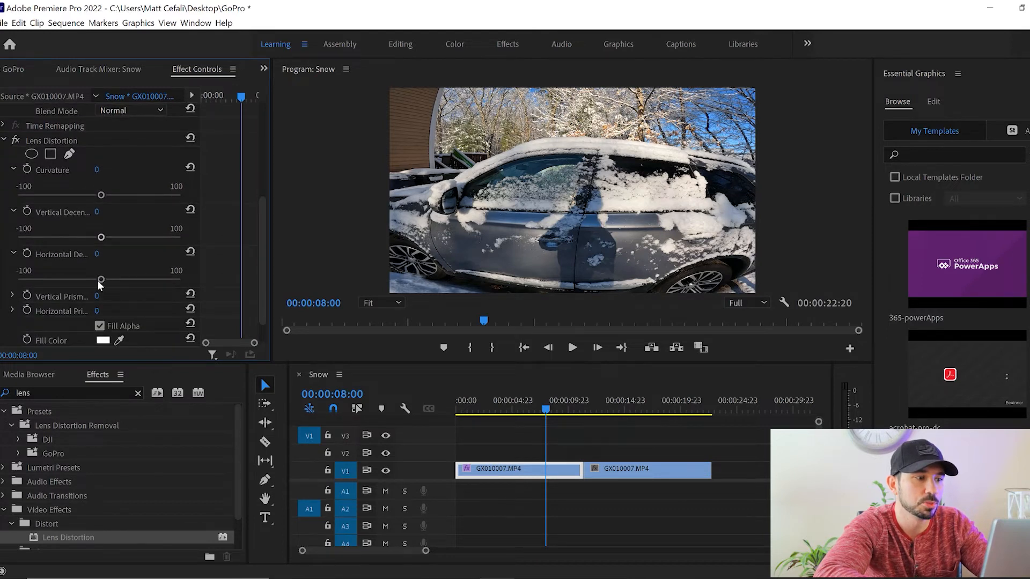
pyautogui.moveTo(101, 281); pyautogui.dragTo(101, 281)
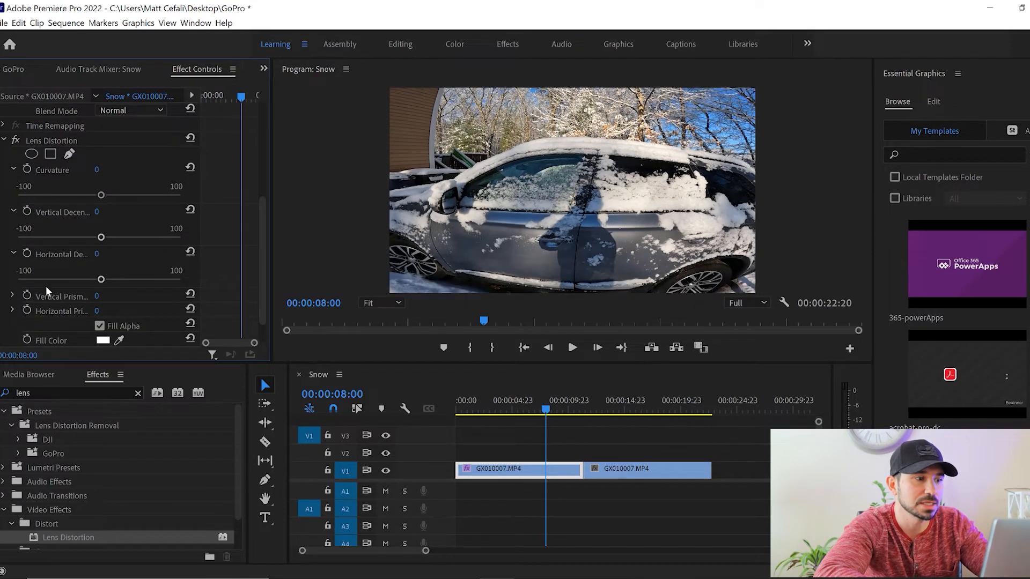
# Try negative values for the vertical and horizontal prism parameters of the Lens Distortion effect, undoing each change.
pyautogui.click(14, 296)
pyautogui.moveTo(100, 321); pyautogui.dragTo(92, 321)
pyautogui.hotkey('ctrl', 'z')
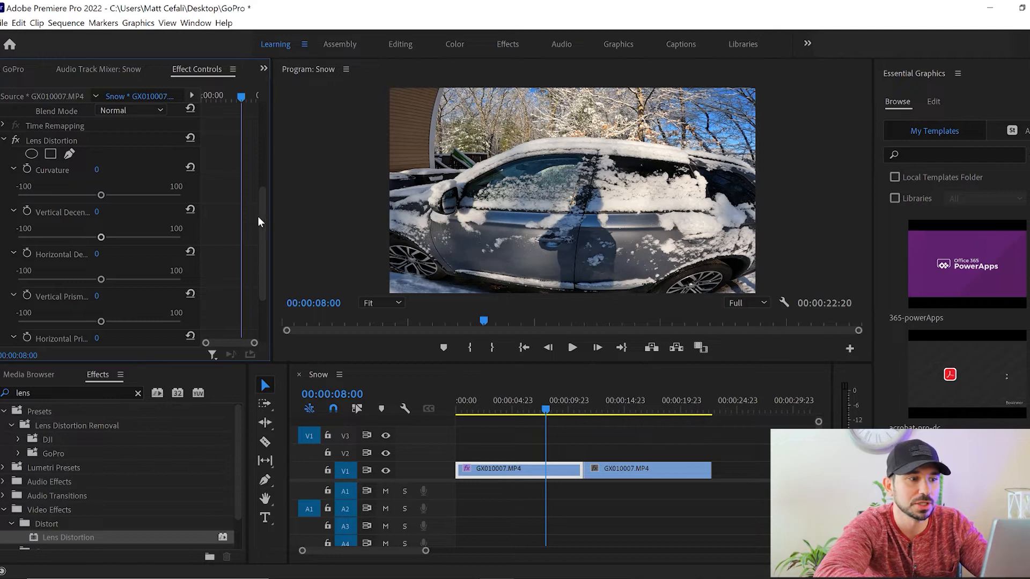
pyautogui.moveTo(262, 221); pyautogui.dragTo(262, 236)
pyautogui.moveTo(103, 324); pyautogui.dragTo(95, 323)
pyautogui.hotkey('ctrl', 'z')
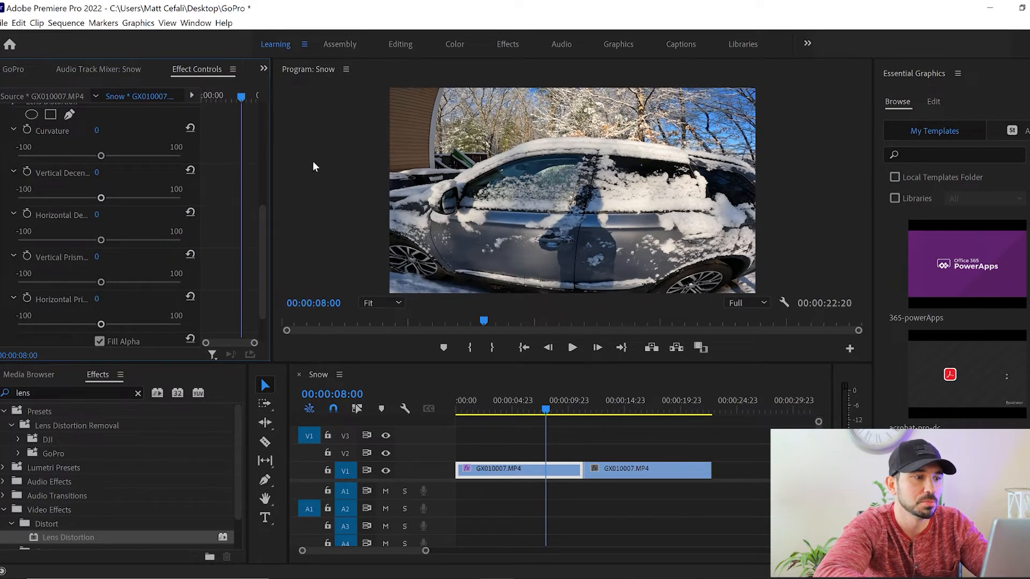
# Delete the manual Lens Distortion effect from the first clip.
pyautogui.moveTo(263, 218); pyautogui.dragTo(261, 162)
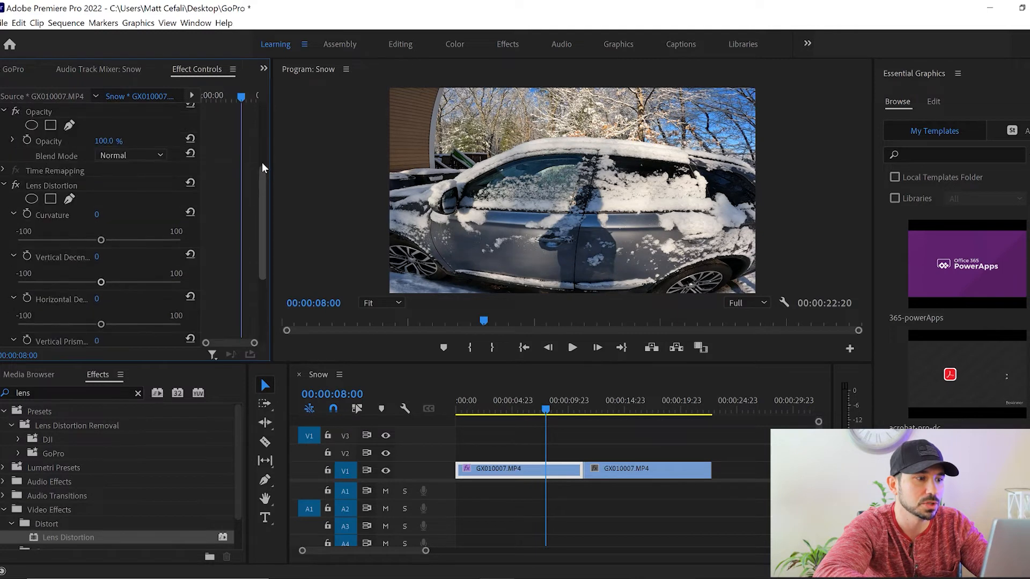
pyautogui.click(19, 220)
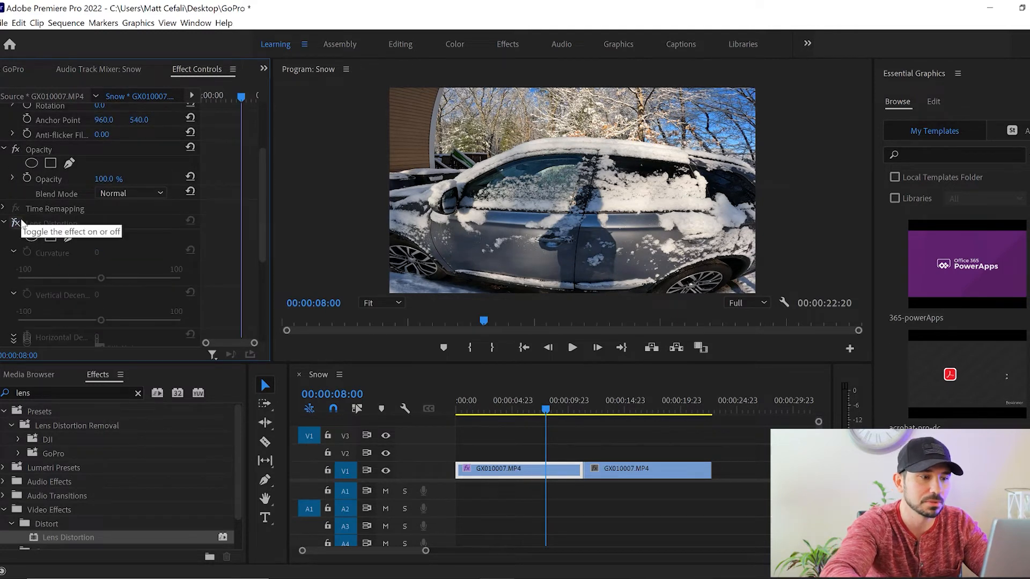
pyautogui.click(39, 224)
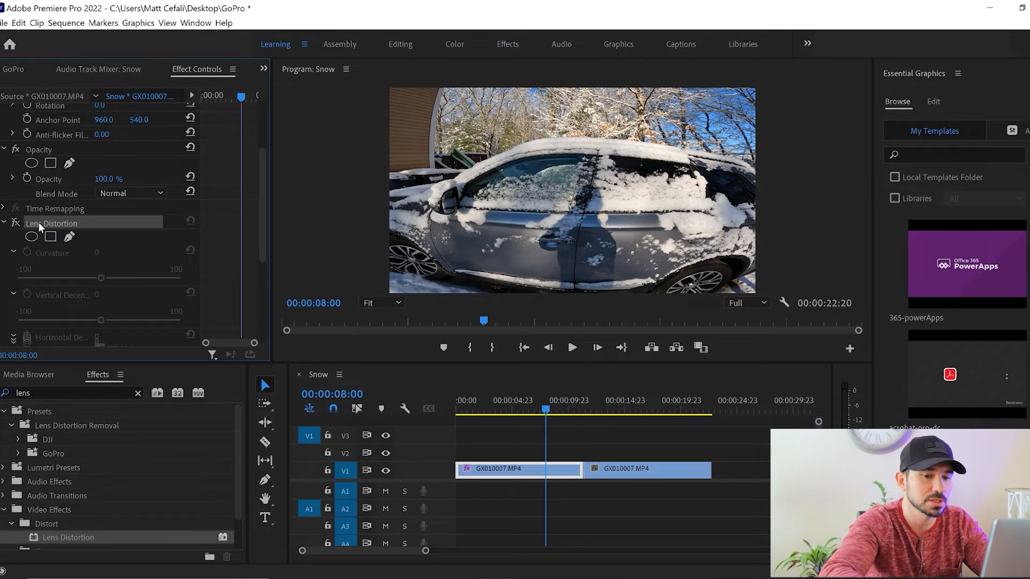
pyautogui.press('Delete')
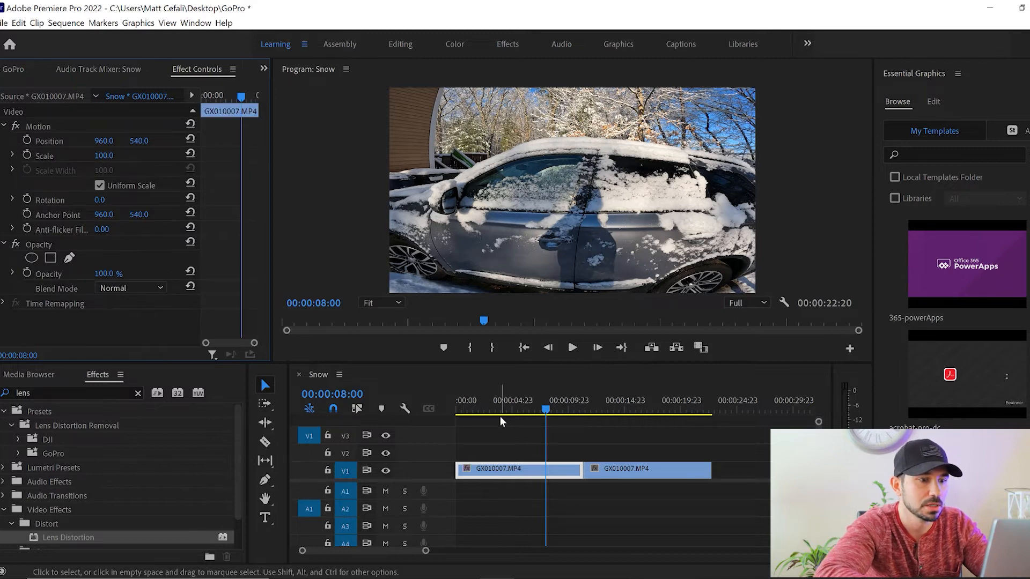
# Apply the GoPro Hero 4 Session lens distortion removal preset 1080 - SuperView to the first clip on V1.
pyautogui.click(501, 413)
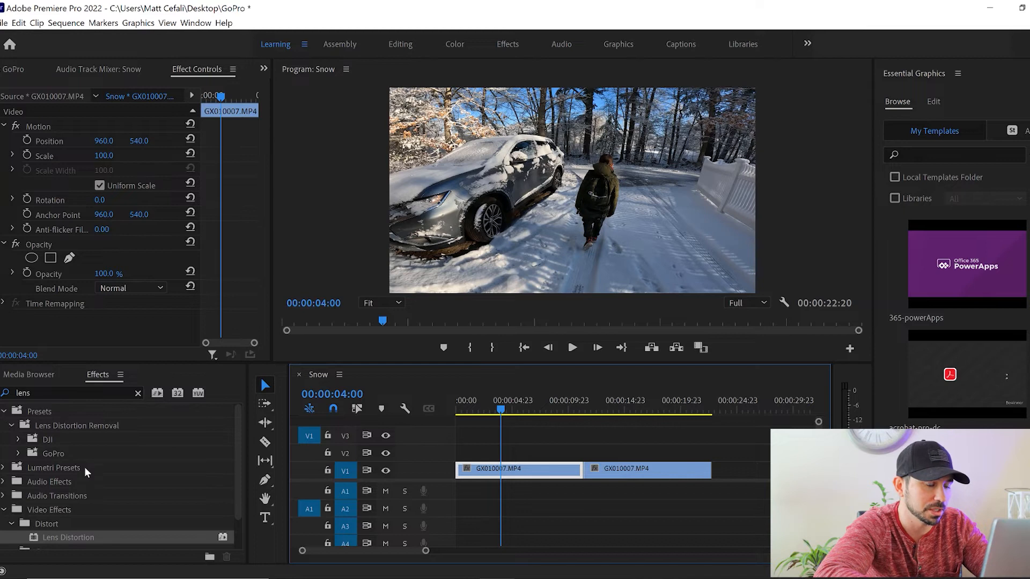
pyautogui.scroll(-2, 84, 467)
pyautogui.click(20, 416)
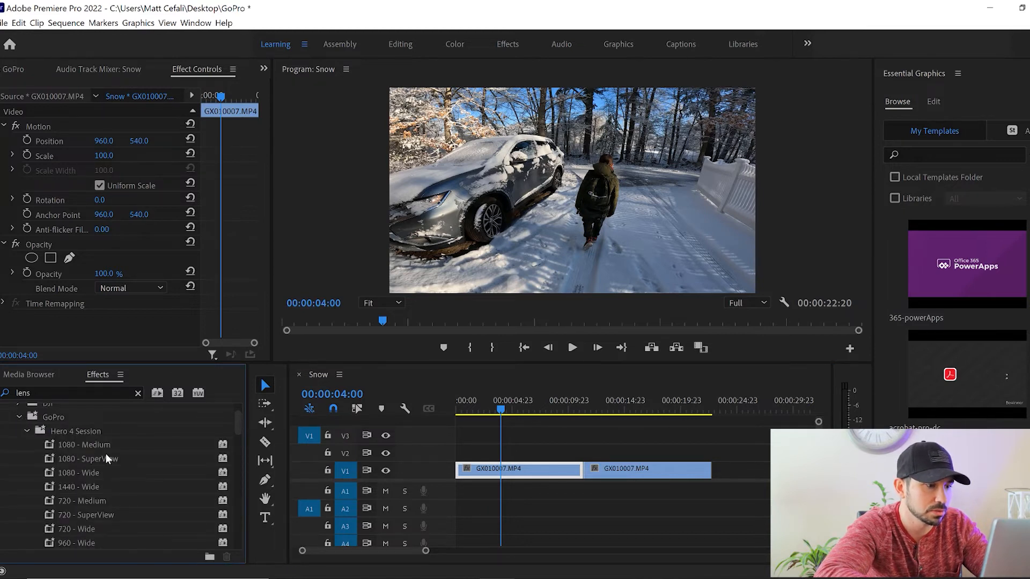
pyautogui.moveTo(105, 453); pyautogui.dragTo(546, 474)
# Review the first clip with the SuperView correction by playing it from the start and scrubbing near its end.
pyautogui.click(552, 400)
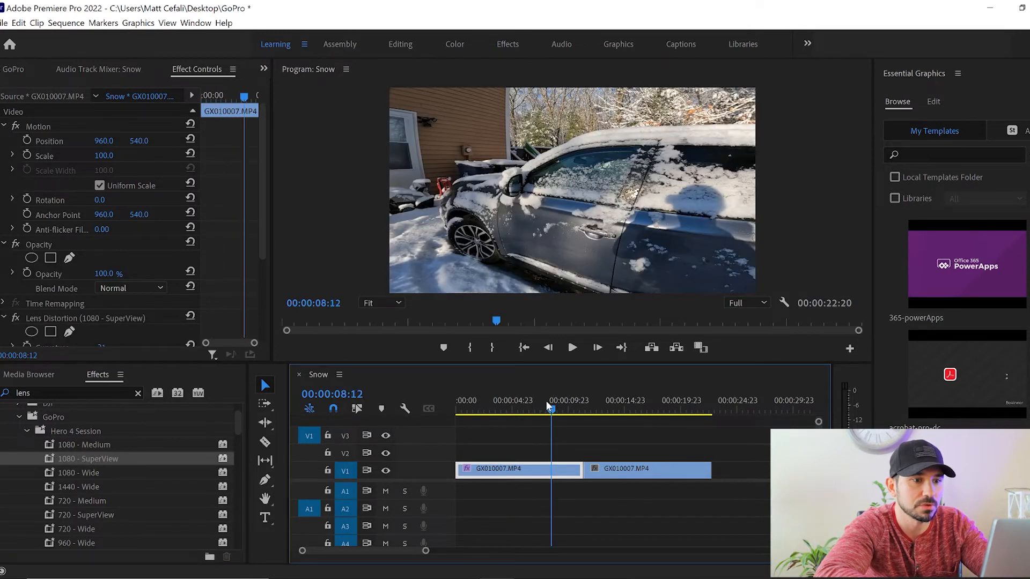
pyautogui.moveTo(540, 401); pyautogui.dragTo(457, 400)
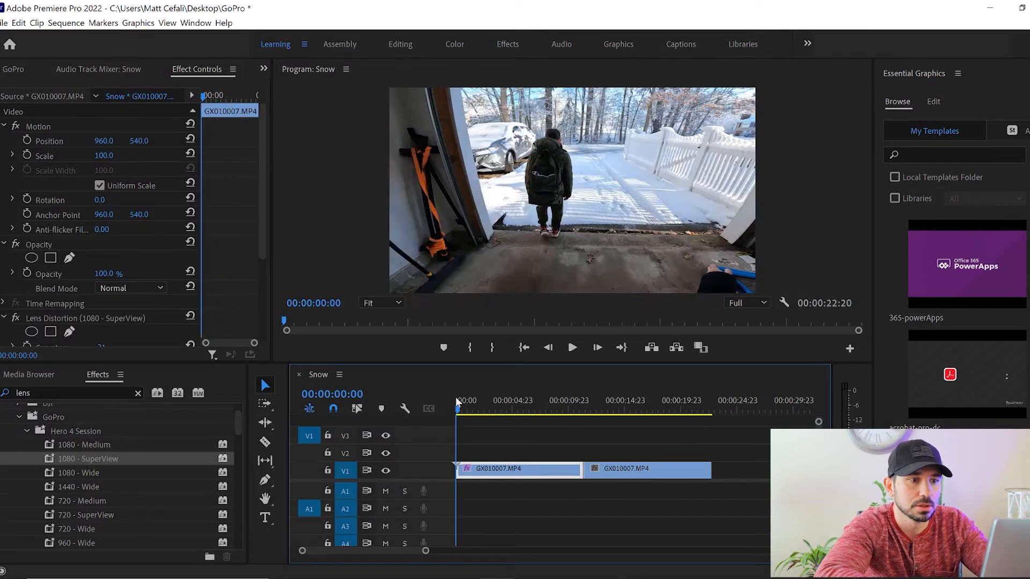
pyautogui.press('space')
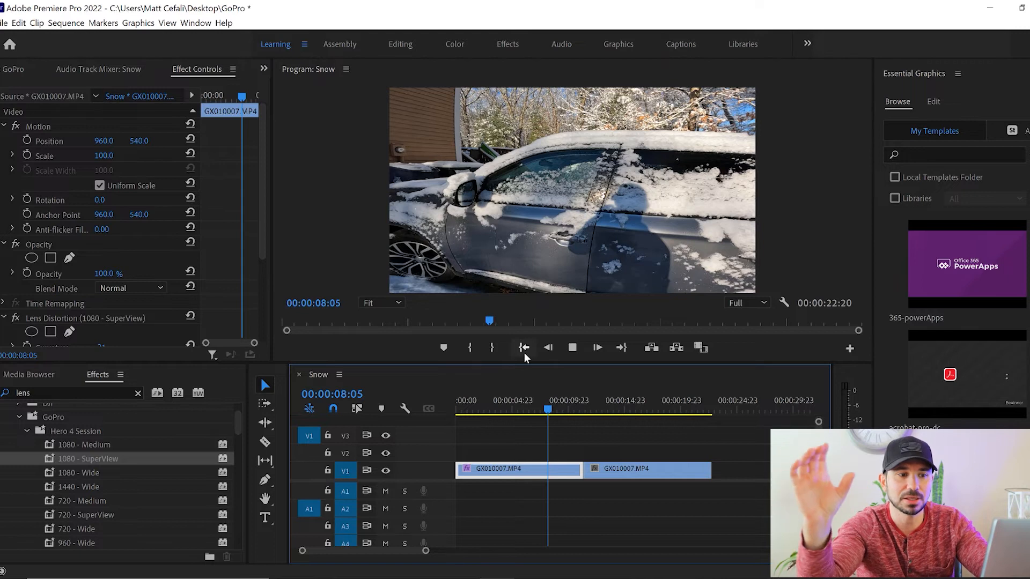
pyautogui.press('space')
pyautogui.moveTo(546, 406); pyautogui.dragTo(572, 409)
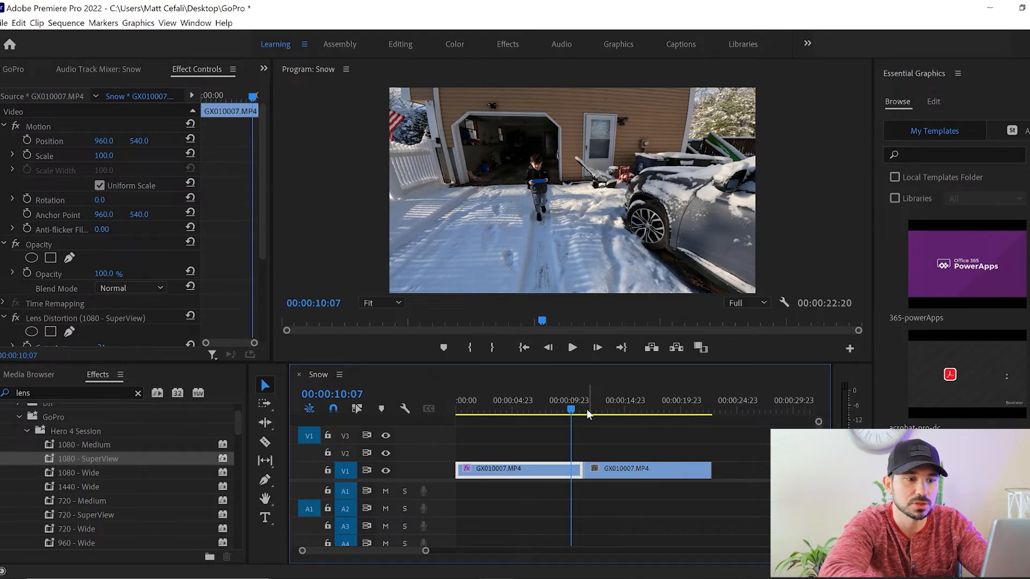
# Compare the garage shot near the end of the uncorrected second clip with the same moment in the corrected first clip.
pyautogui.click(695, 413)
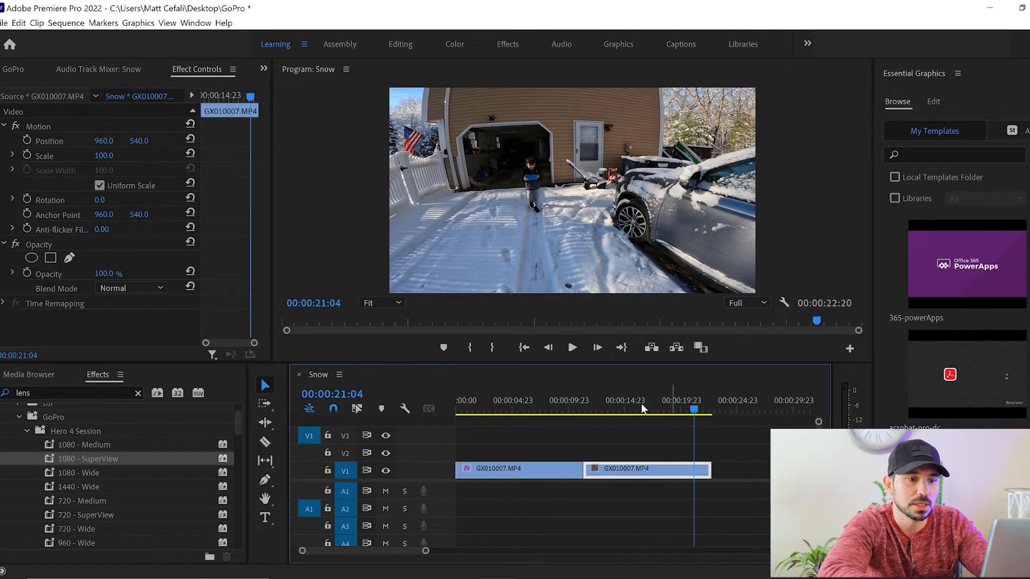
pyautogui.click(568, 410)
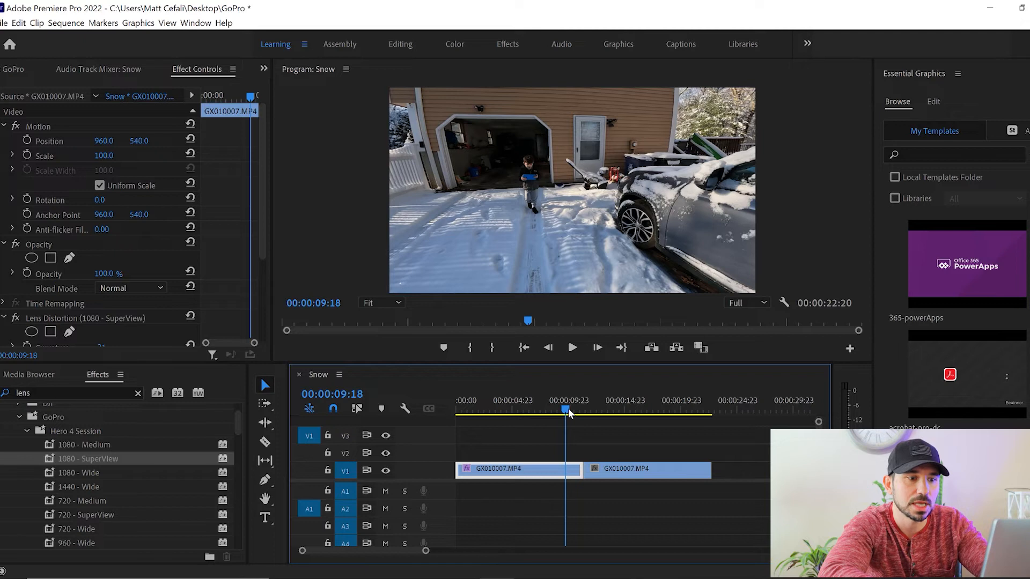
pyautogui.moveTo(568, 410); pyautogui.dragTo(573, 409)
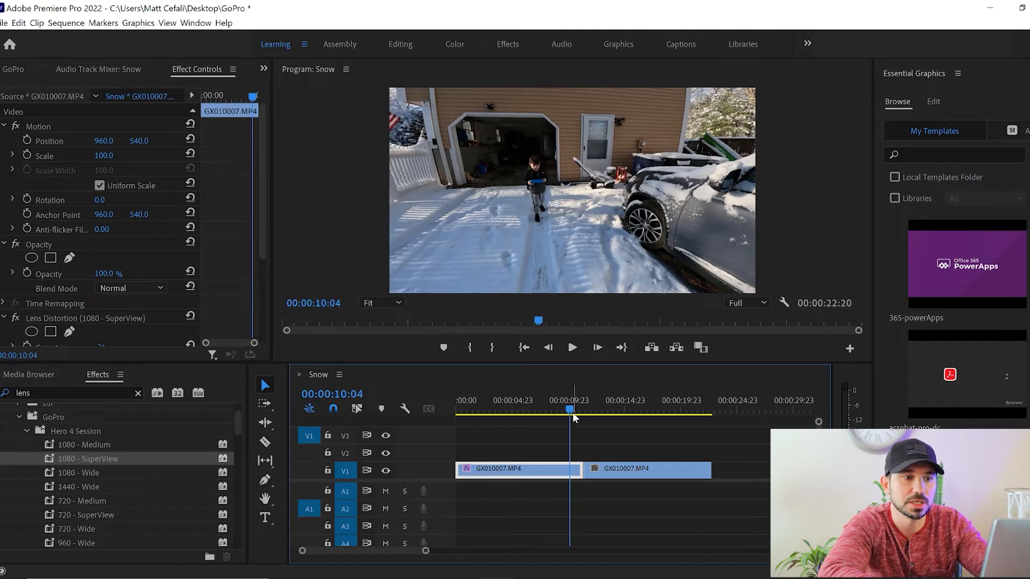
pyautogui.click(642, 172)
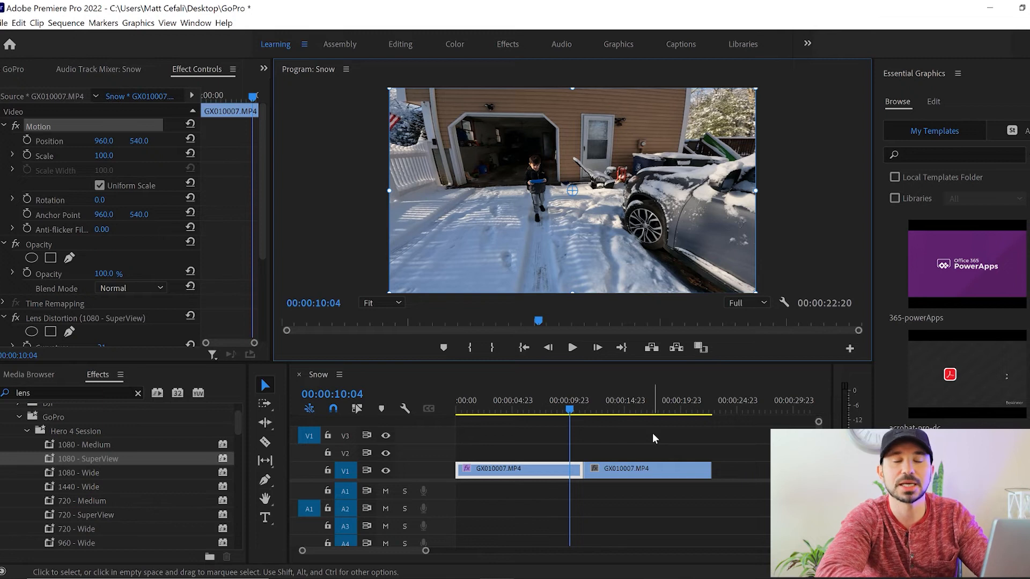
pyautogui.click(595, 432)
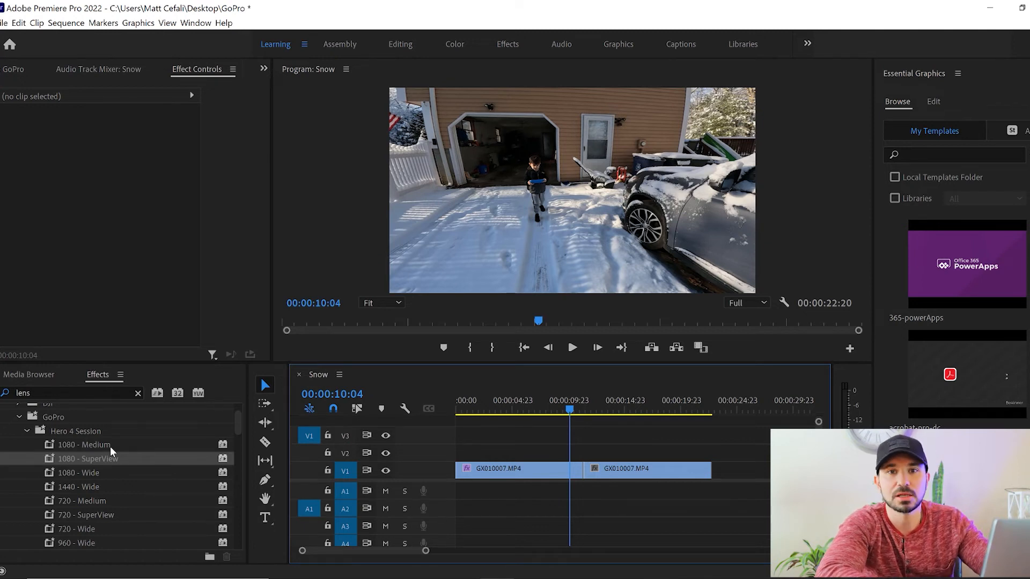
# Try a Curvature of -15 in the first clip's Lens Distortion (1080 - SuperView) effect and settle on -10.
pyautogui.click(523, 467)
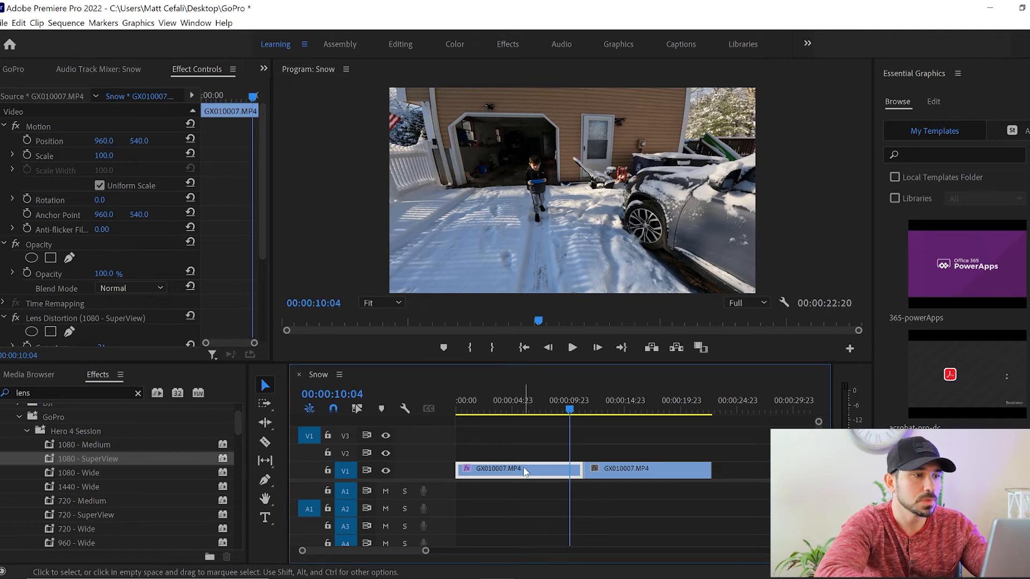
pyautogui.moveTo(261, 190); pyautogui.dragTo(262, 276)
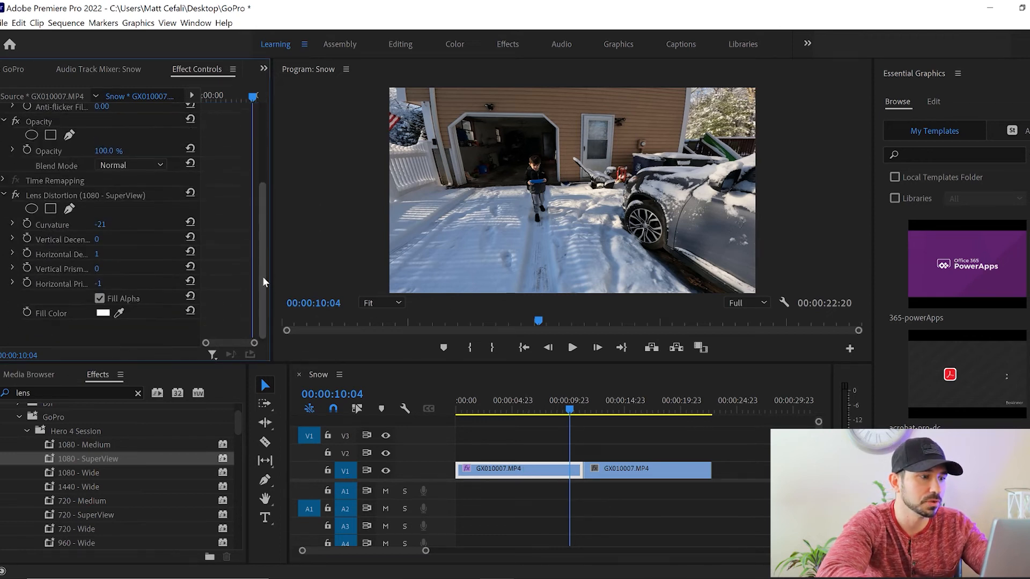
pyautogui.click(102, 220)
pyautogui.write('-15')
pyautogui.press('Return')
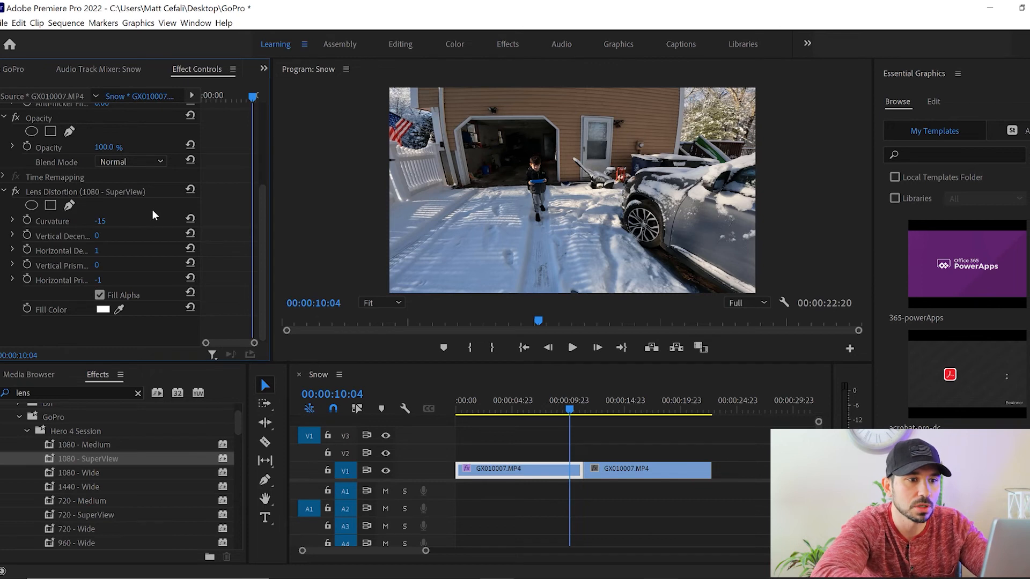
pyautogui.click(102, 221)
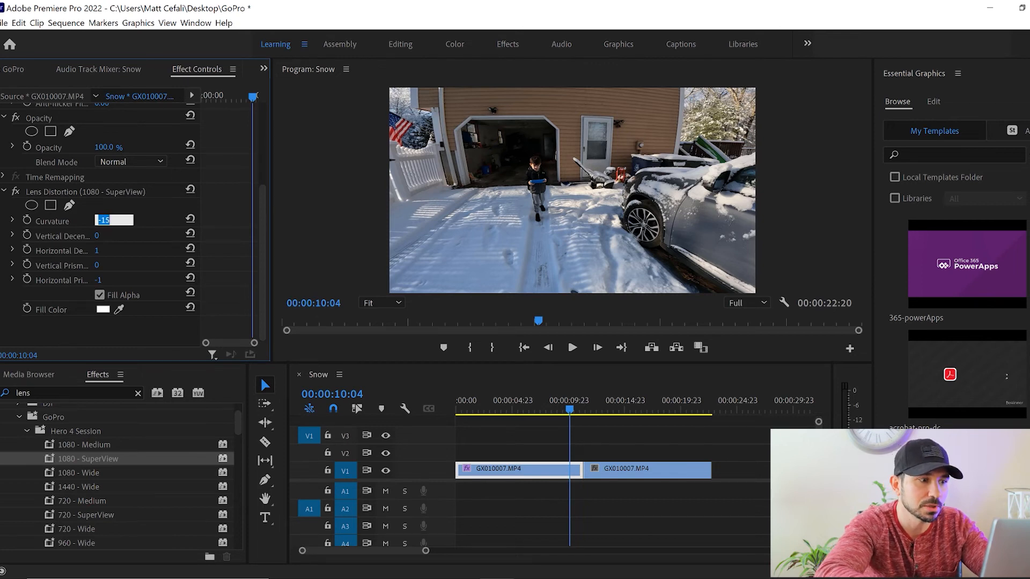
pyautogui.write('-')
pyautogui.press('Return')
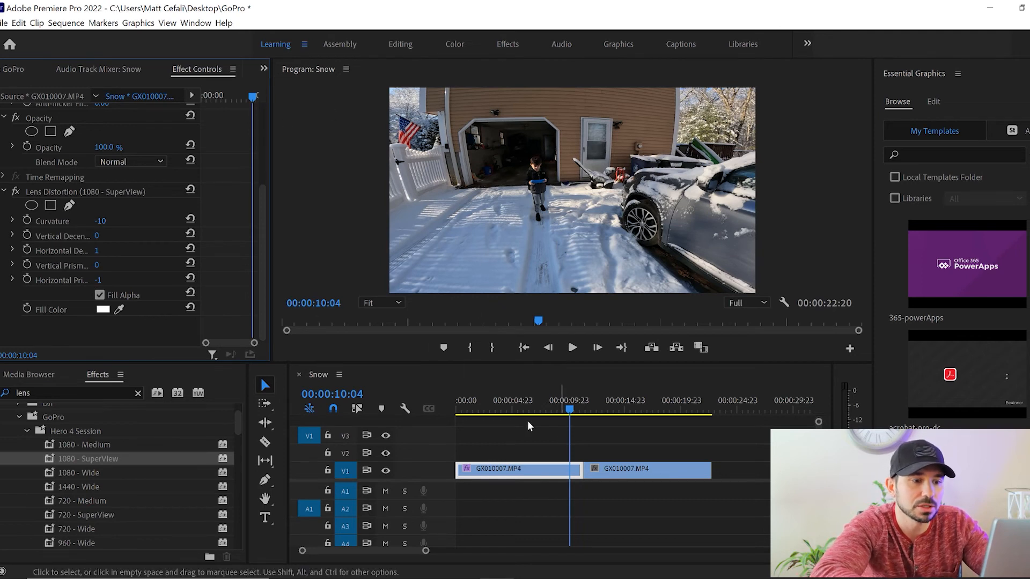
# Check the adjusted first clip against the uncorrected second clip by scrubbing across both and returning to the first.
pyautogui.moveTo(497, 411); pyautogui.dragTo(691, 422)
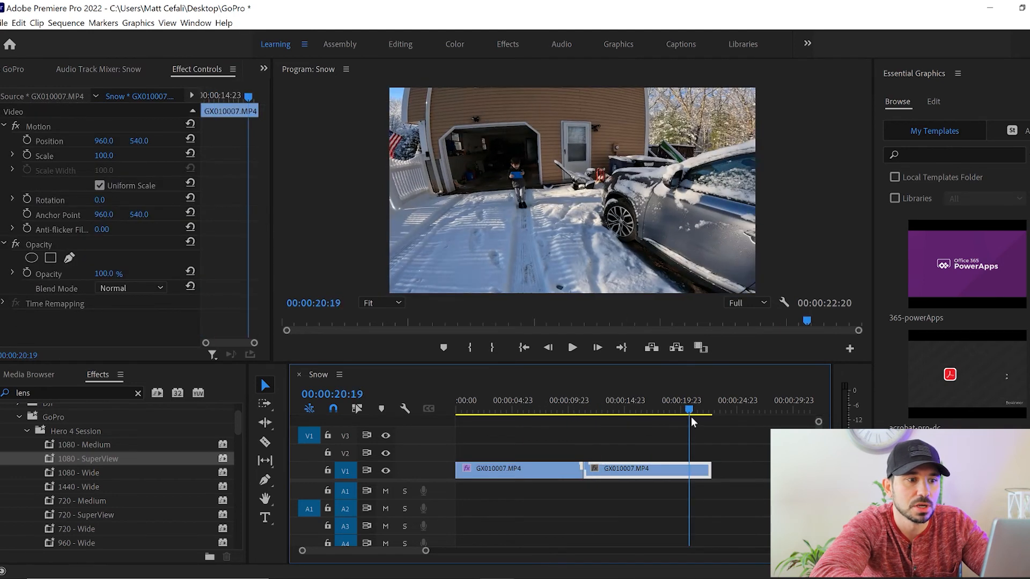
pyautogui.click(490, 438)
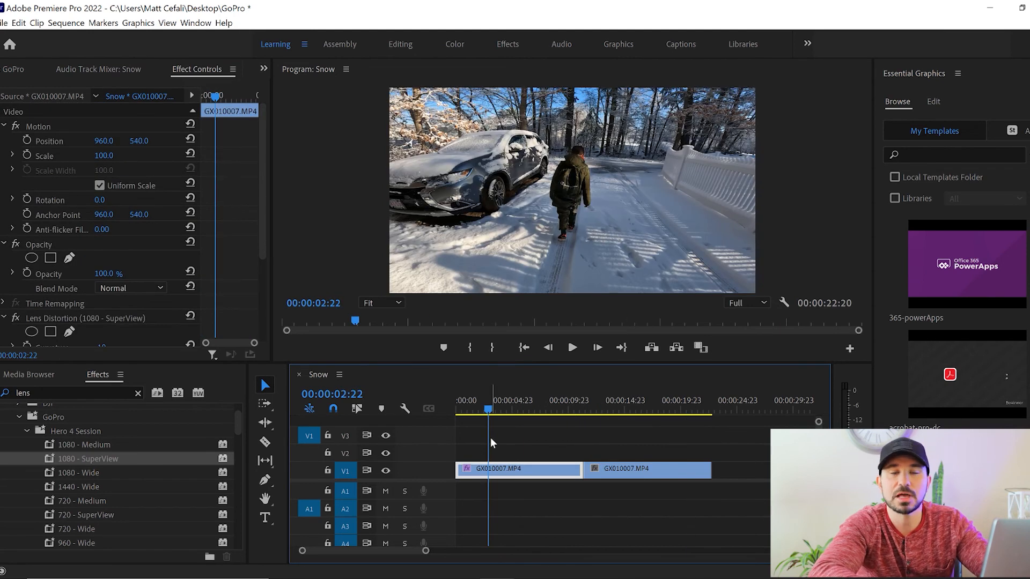